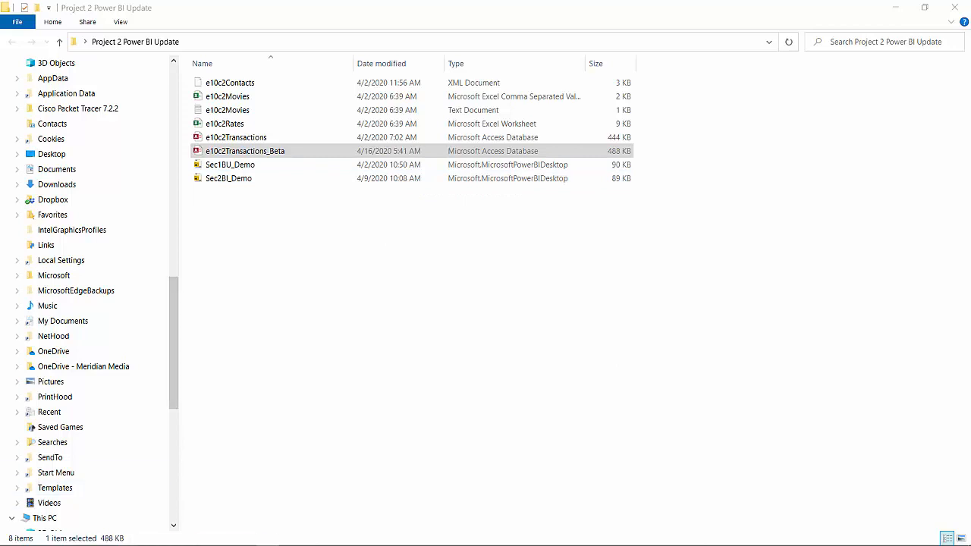
- Search Windows for Power BI Desktop and launch it
{"action": "left_click", "coordinate": [11, 536]}
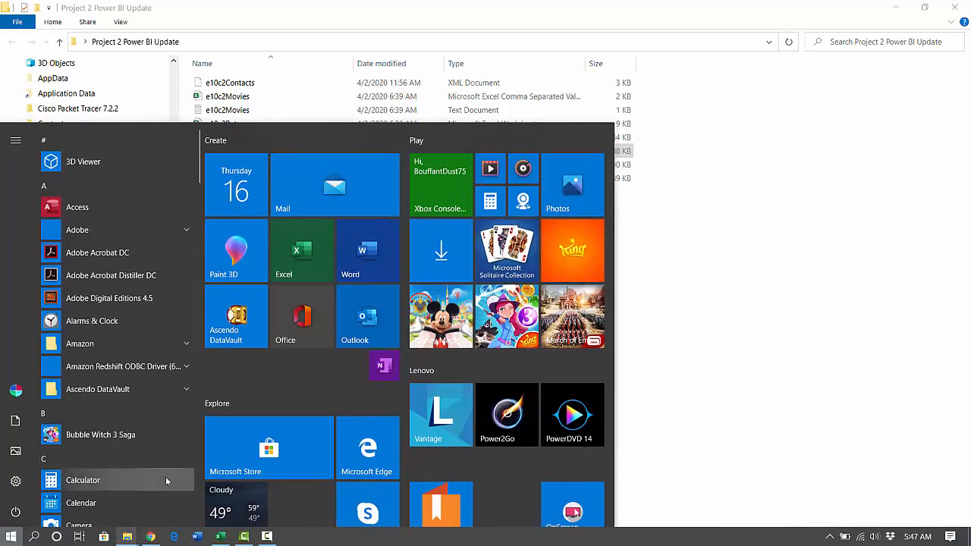
{"action": "type", "text": "powerbu"}
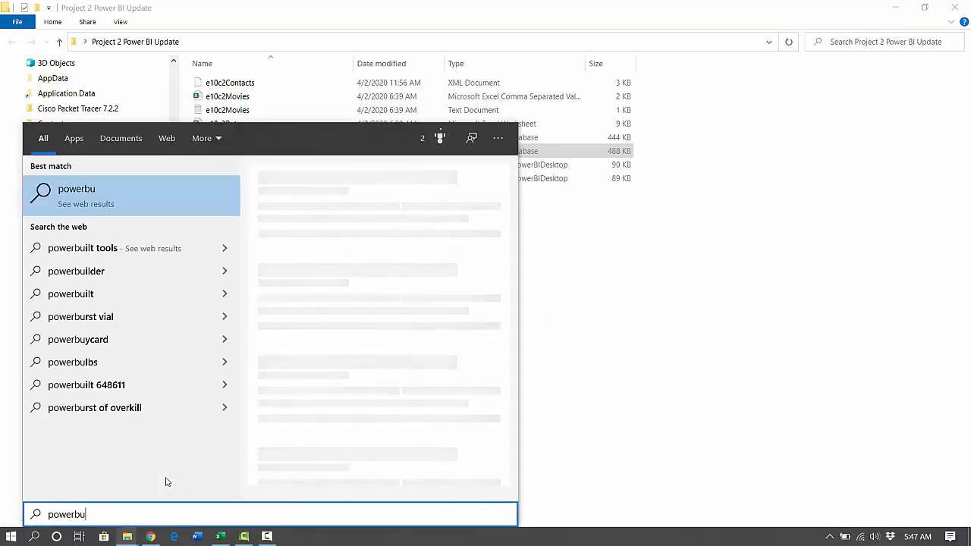
{"action": "key", "text": "BackSpace"}
{"action": "type", "text": "i"}
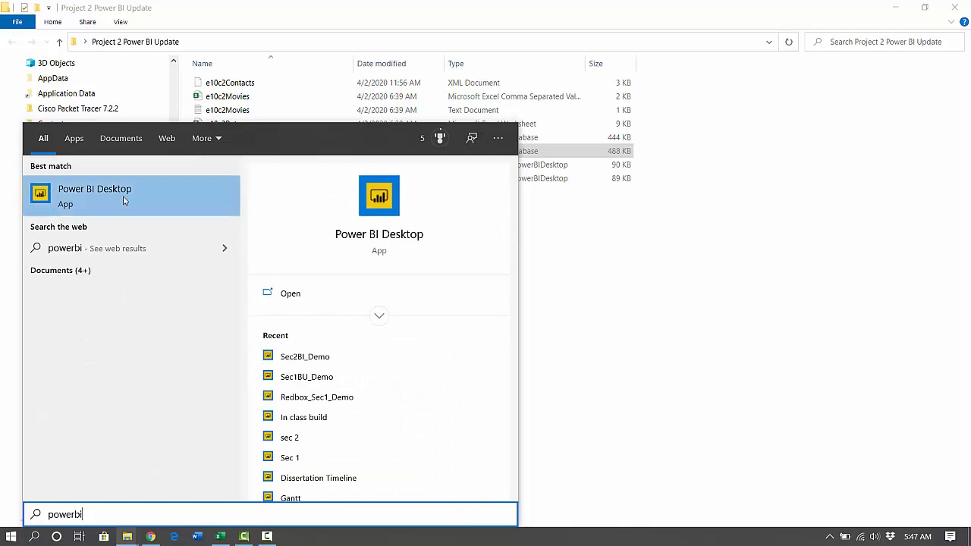
{"action": "left_click", "coordinate": [123, 200]}
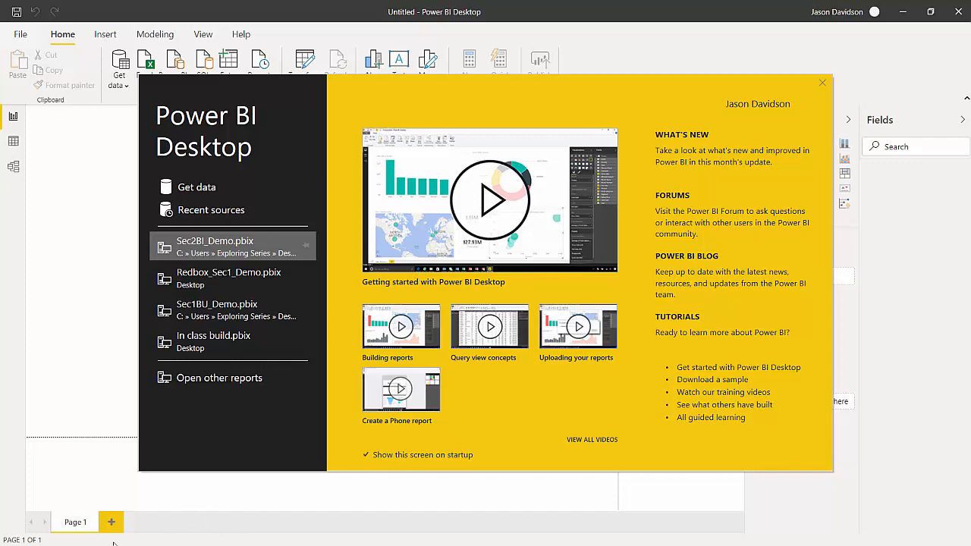
- Switch to the Project 2 Power BI Update folder, view the e10c2Contacts XML file in Notepad, and close it
{"action": "key", "text": "super"}
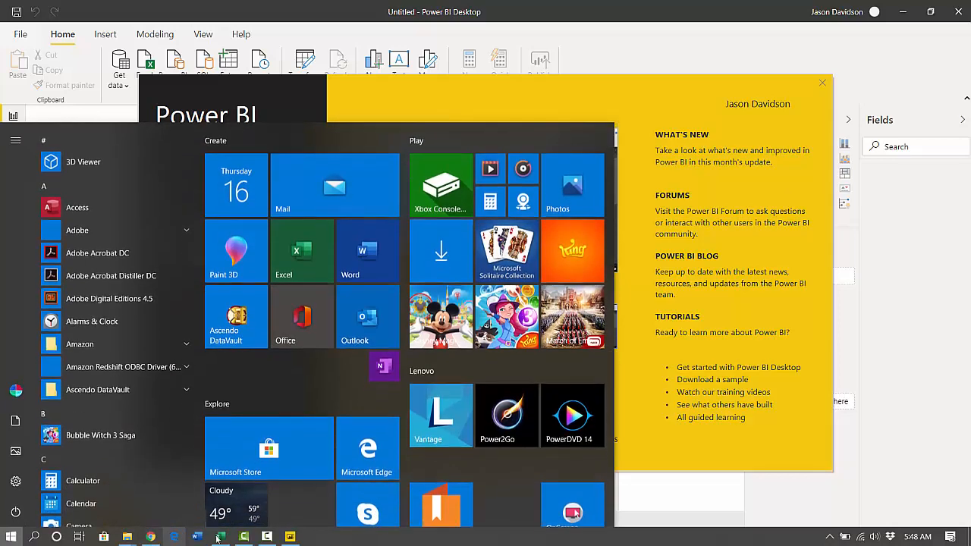
{"action": "mouse_move", "coordinate": [128, 536]}
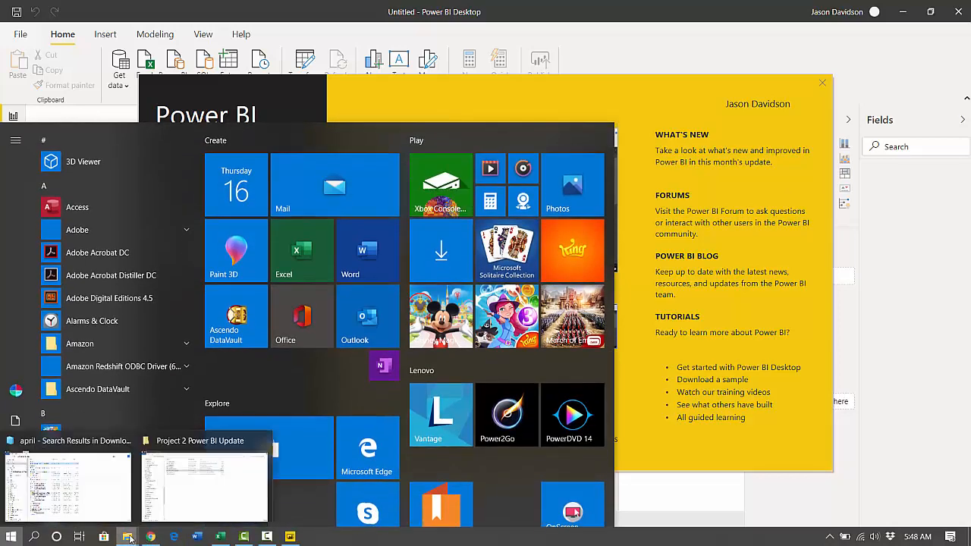
{"action": "left_click", "coordinate": [216, 470]}
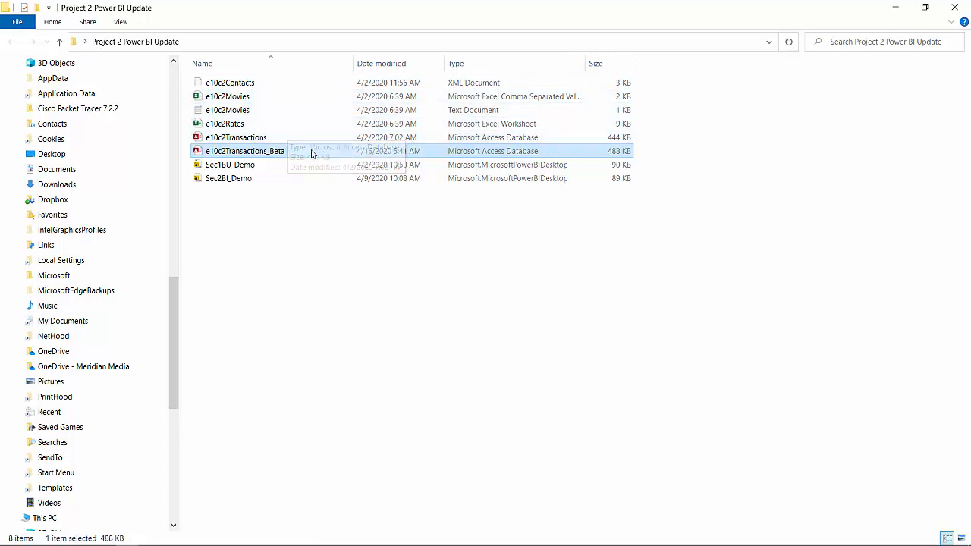
{"action": "left_click", "coordinate": [248, 82]}
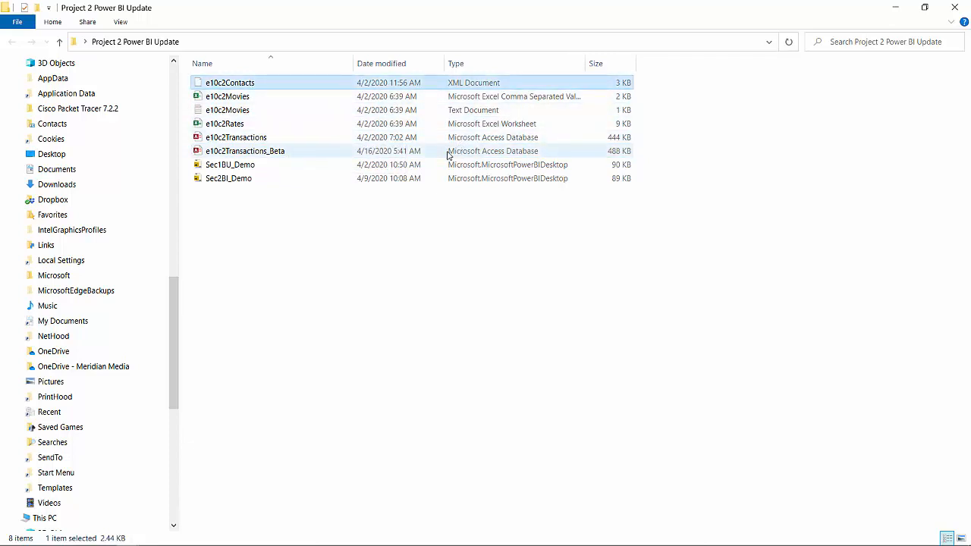
{"action": "right_click", "coordinate": [292, 82]}
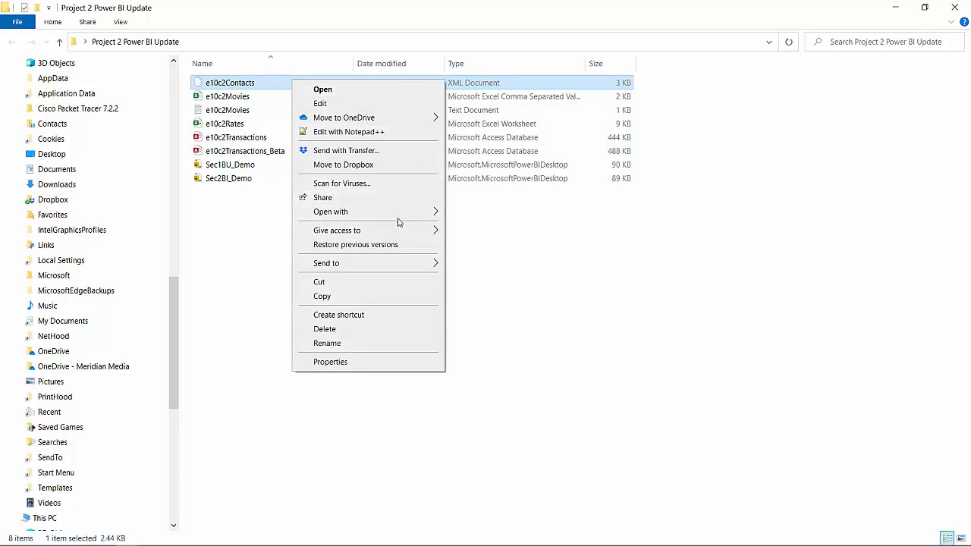
{"action": "mouse_move", "coordinate": [396, 215]}
{"action": "left_click", "coordinate": [501, 227]}
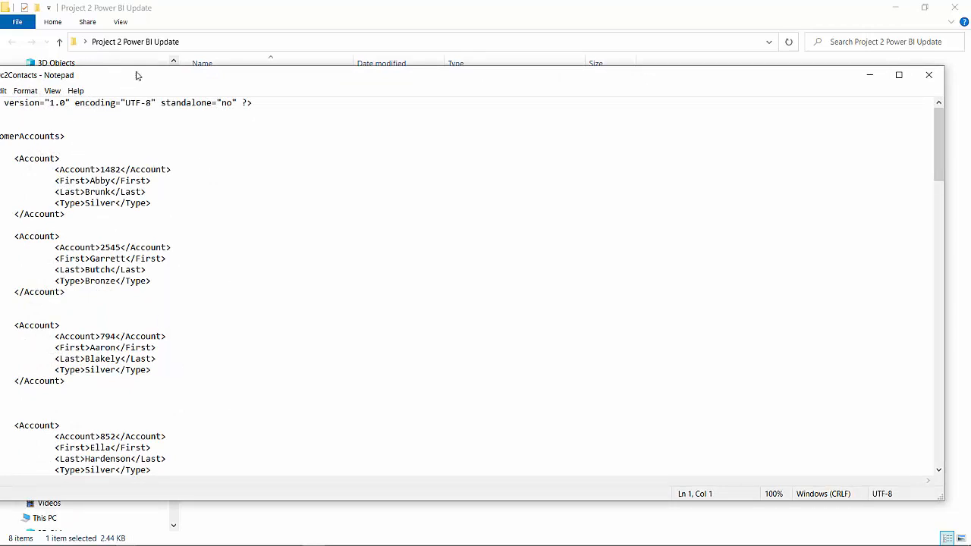
{"action": "left_click_drag", "start_coordinate": [134, 75], "coordinate": [159, 48]}
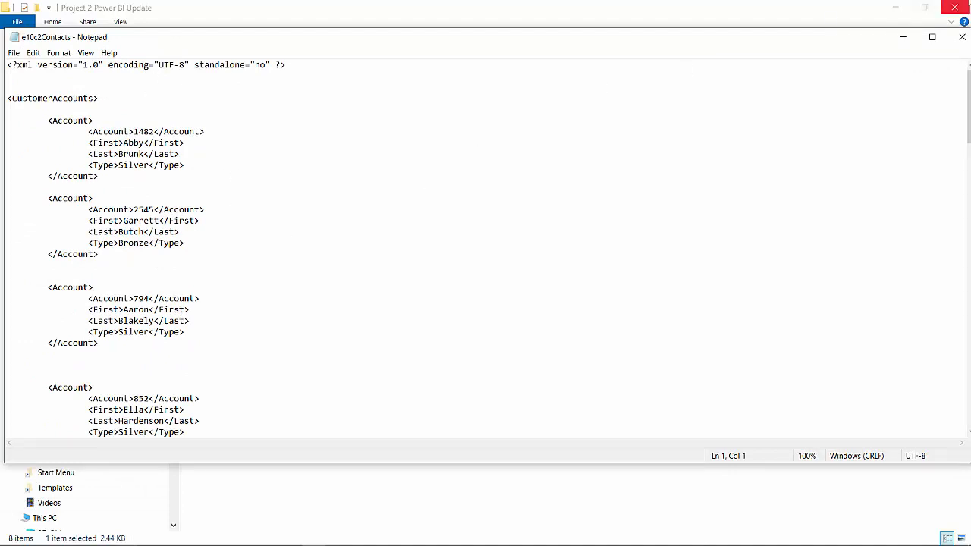
{"action": "left_click", "coordinate": [961, 37]}
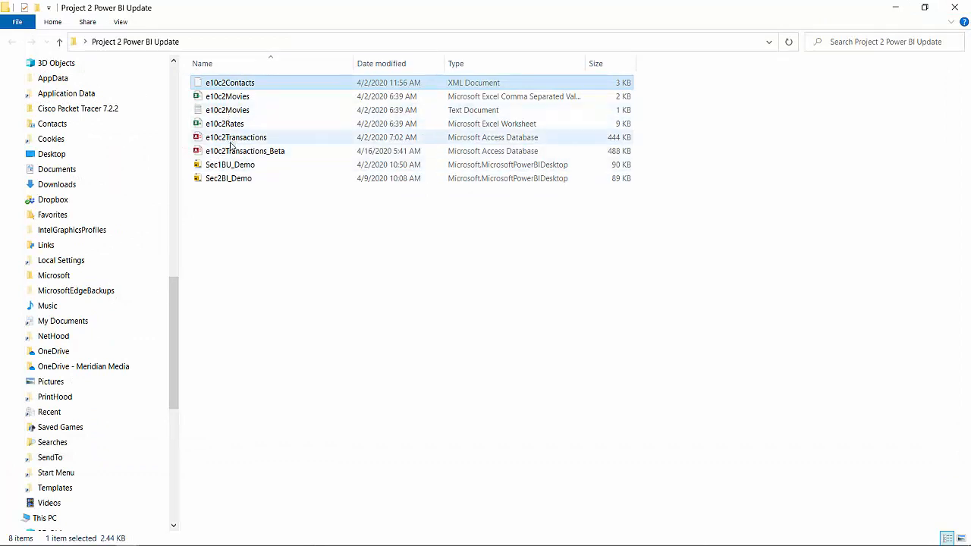
- Open the e10c2Movies CSV file in Excel, widen the Movie Title column to examine the titles, and close it without saving
{"action": "left_click", "coordinate": [237, 101]}
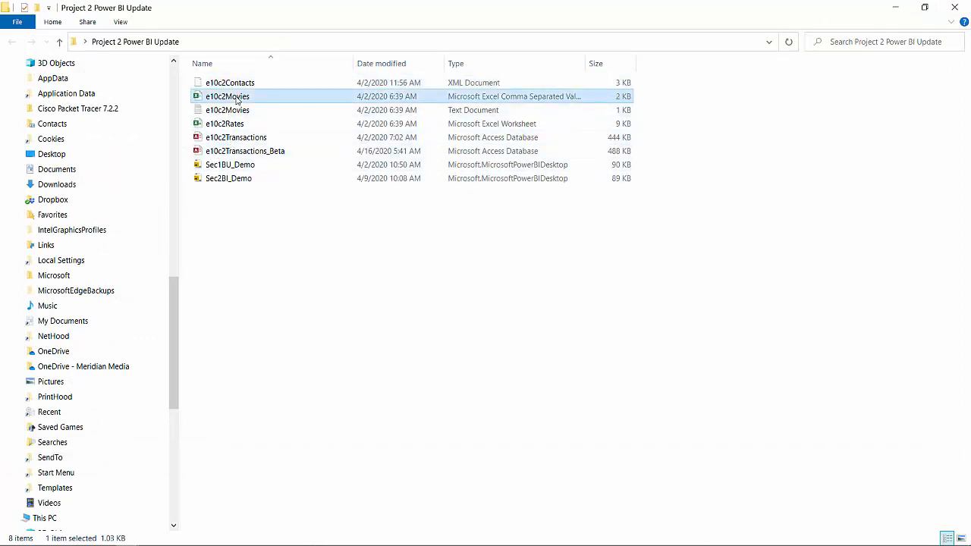
{"action": "double_click", "coordinate": [238, 100]}
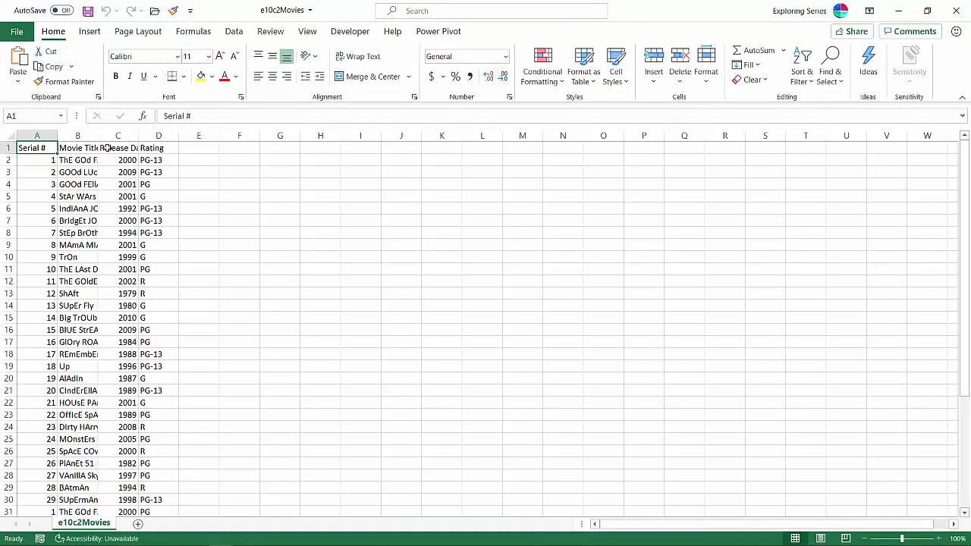
{"action": "double_click", "coordinate": [97, 136]}
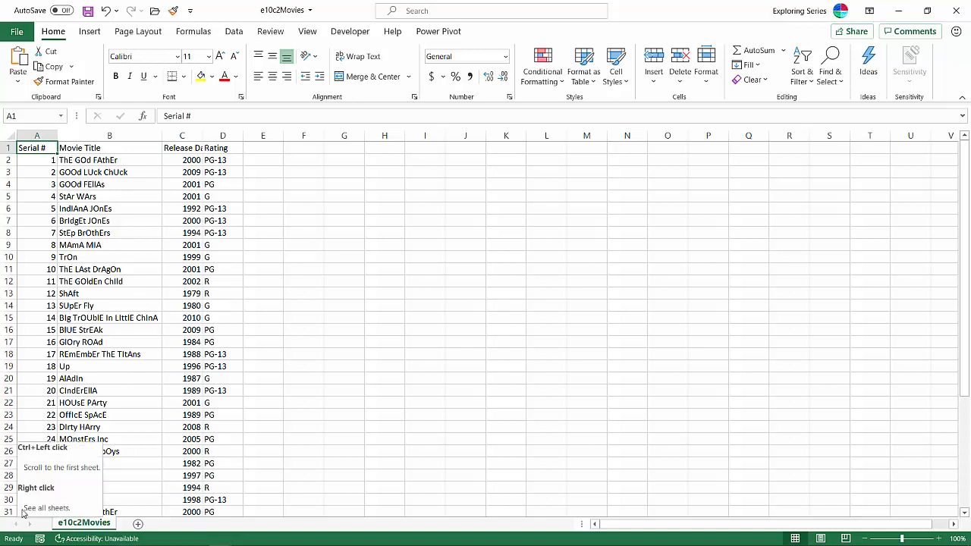
{"action": "left_click", "coordinate": [97, 136]}
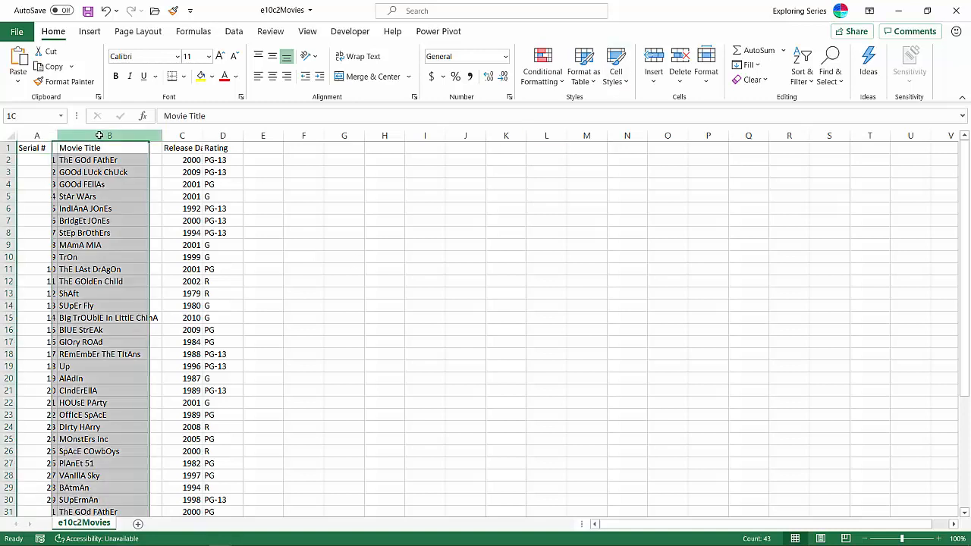
{"action": "left_click", "coordinate": [956, 10]}
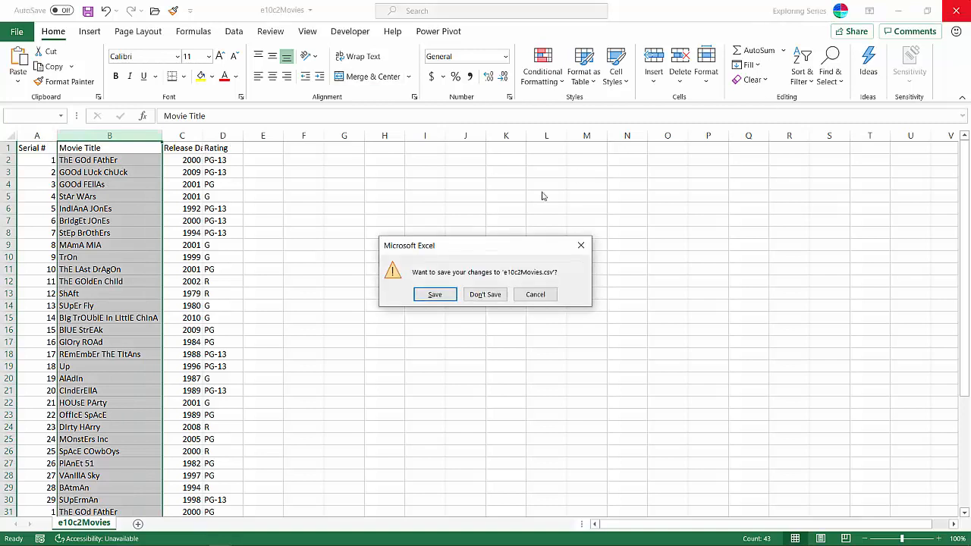
{"action": "left_click", "coordinate": [495, 294]}
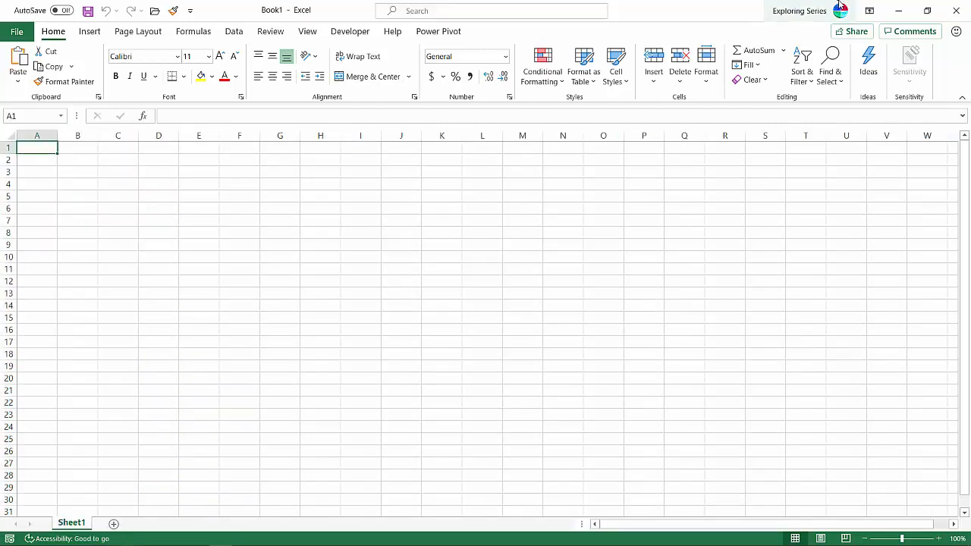
{"action": "left_click", "coordinate": [897, 11]}
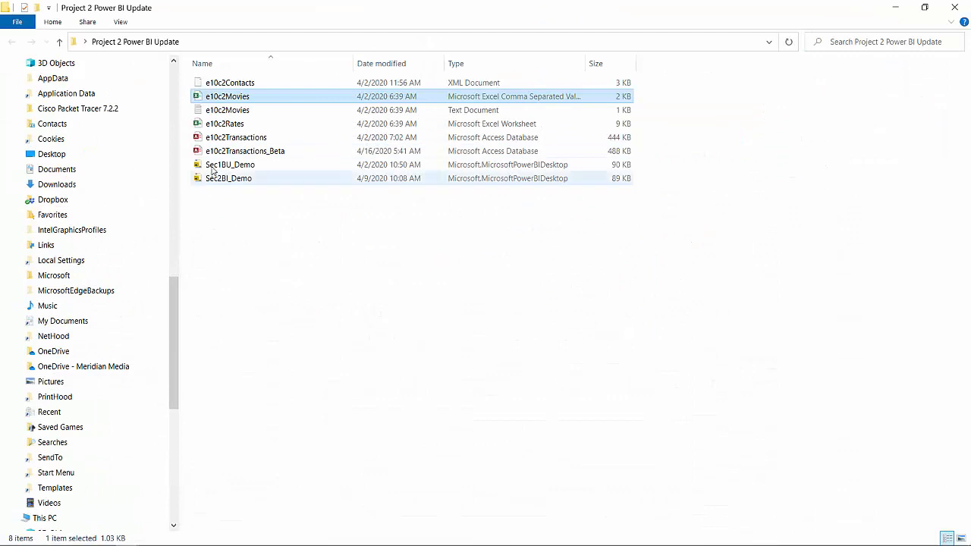
- Open the e10c2Rates workbook to examine the rental cost per membership type, close it, and return to the folder
{"action": "left_click", "coordinate": [217, 138]}
{"action": "left_click", "coordinate": [218, 126]}
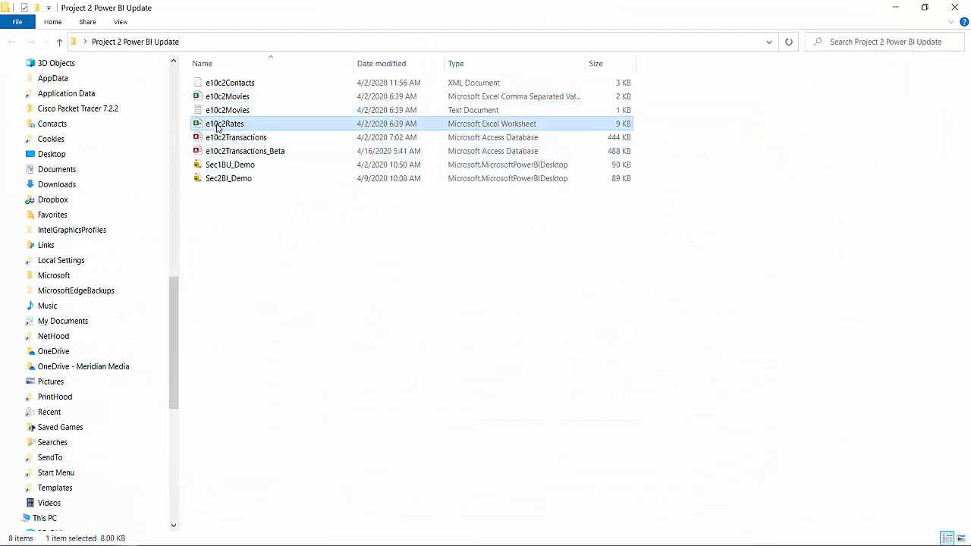
{"action": "double_click", "coordinate": [266, 124]}
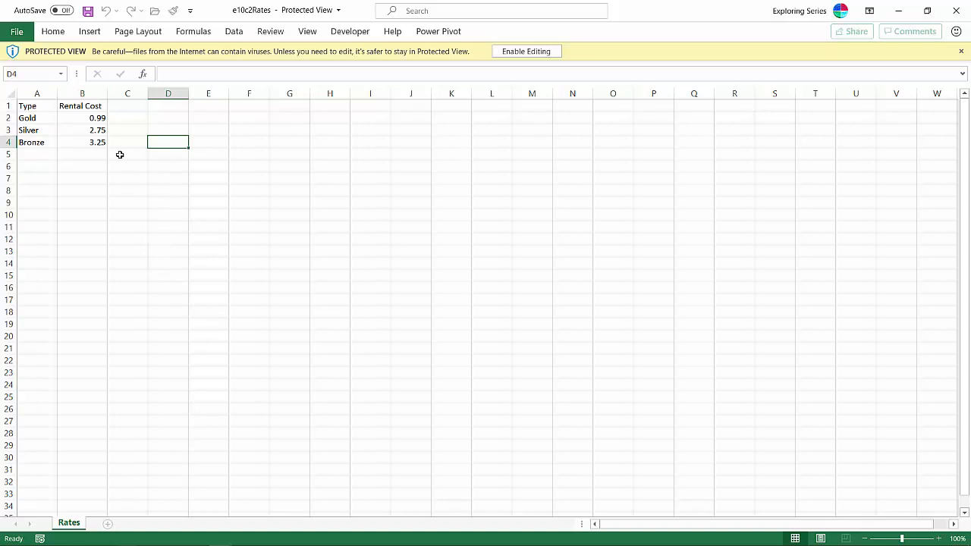
{"action": "left_click", "coordinate": [956, 11]}
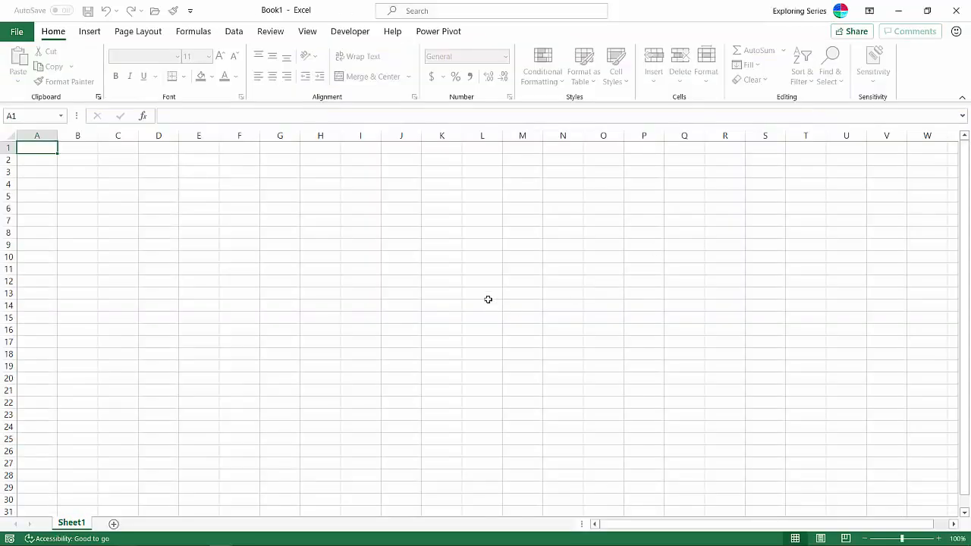
{"action": "left_click", "coordinate": [897, 20]}
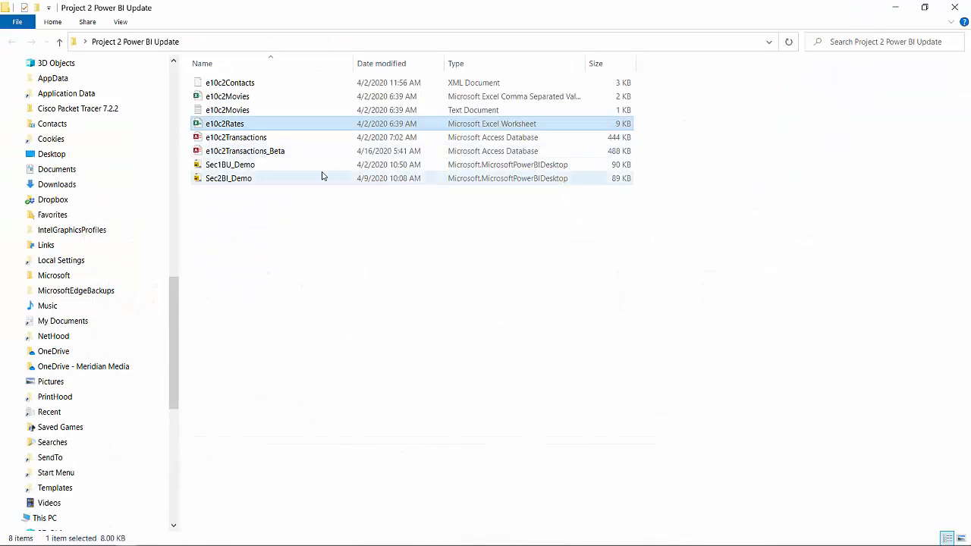
- Open the e10c2Transactions_Beta database in Access, examine the Transactions table, and close Access
{"action": "left_click", "coordinate": [286, 151]}
{"action": "double_click", "coordinate": [287, 151]}
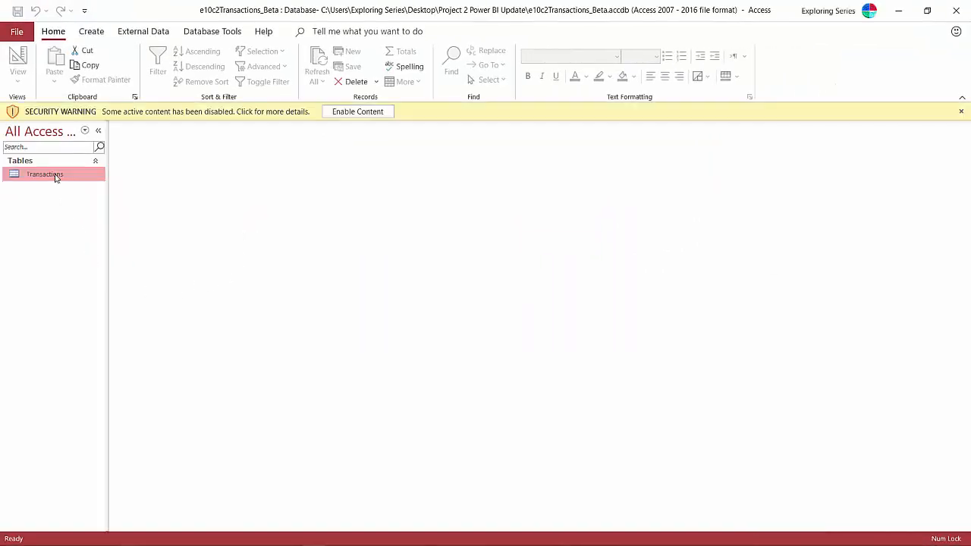
{"action": "double_click", "coordinate": [59, 176]}
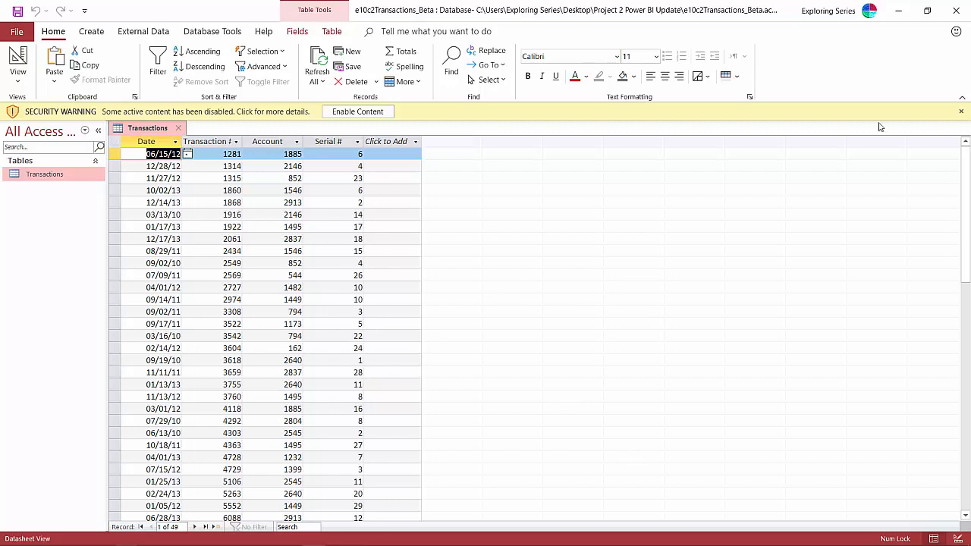
{"action": "left_click", "coordinate": [954, 10]}
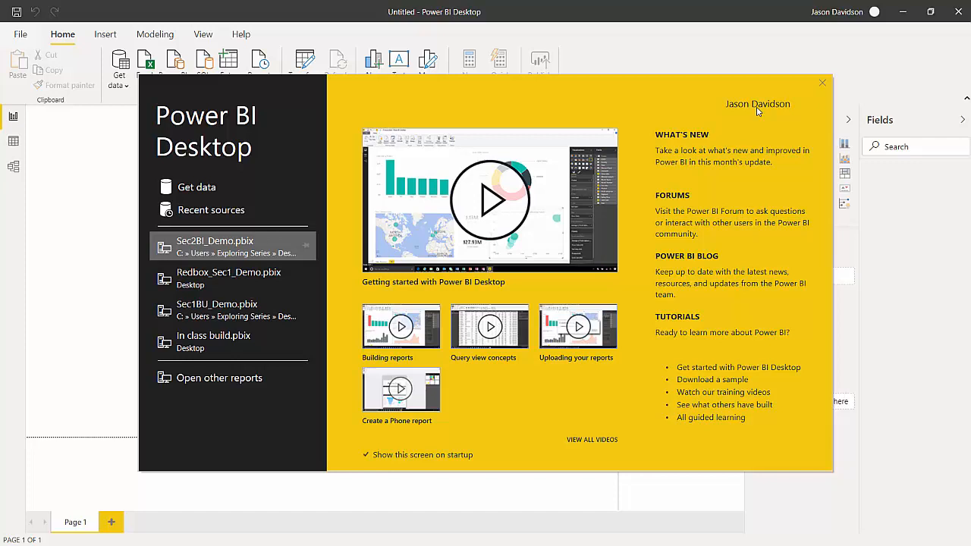
- Open Microsoft Store, search for "power bi", and view the Power BI Desktop app listing
{"action": "key", "text": "super"}
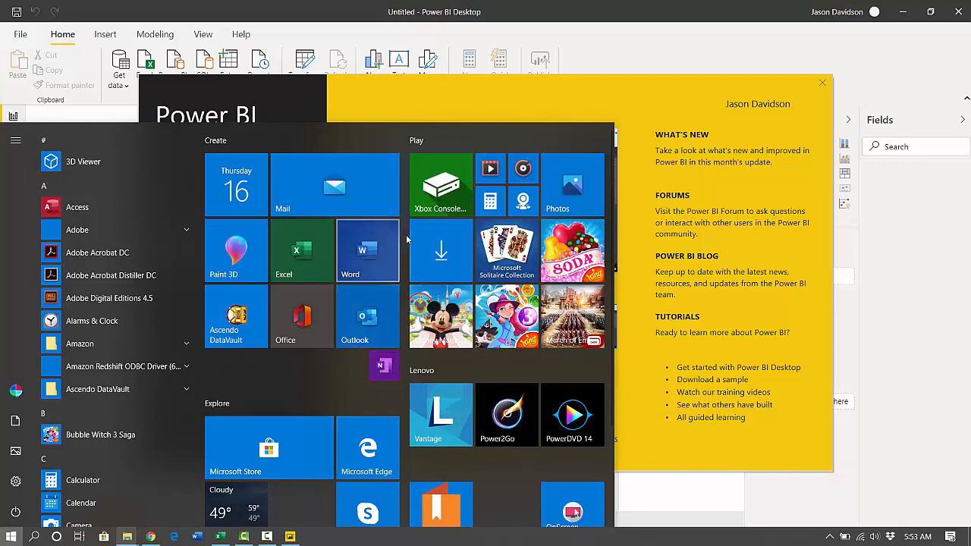
{"action": "scroll", "coordinate": [335, 283], "scroll_direction": "down", "scroll_amount": 3}
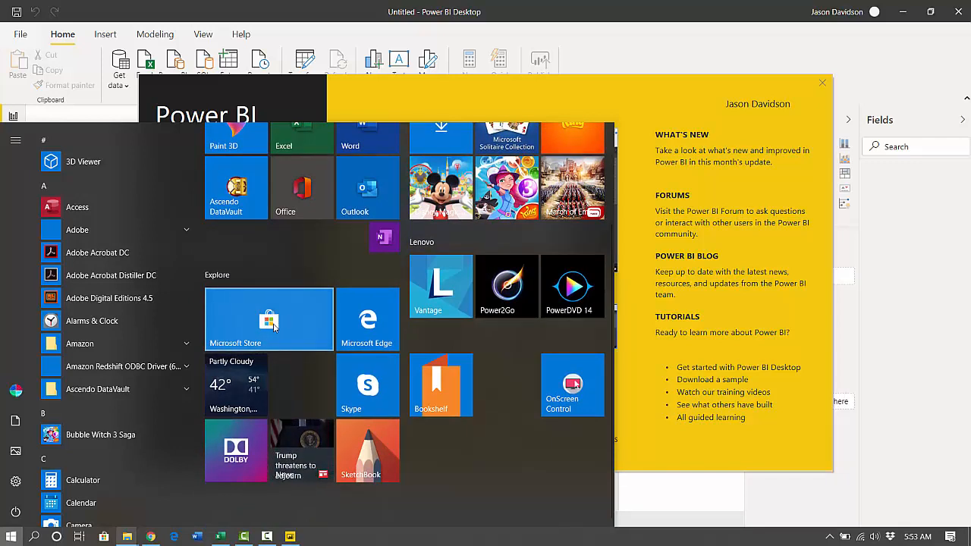
{"action": "left_click", "coordinate": [274, 326]}
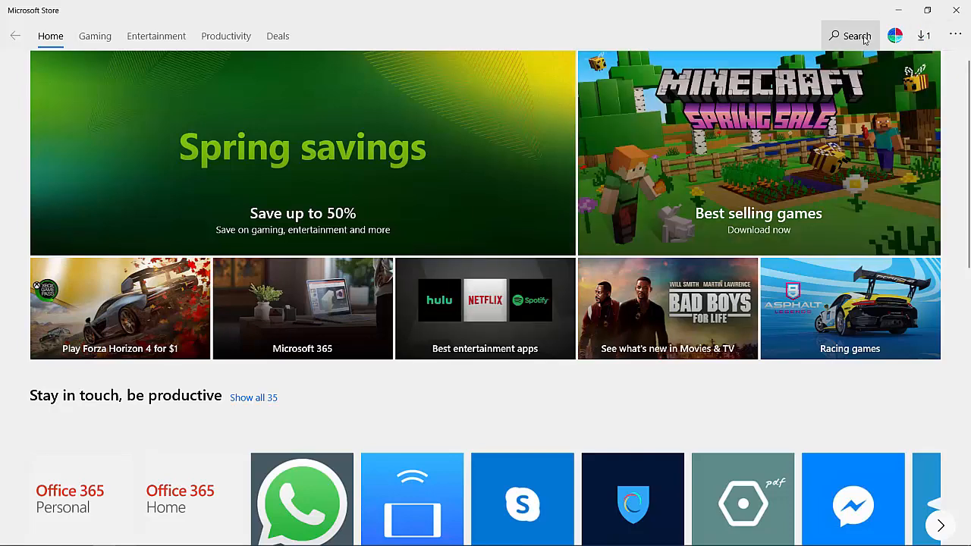
{"action": "left_click", "coordinate": [863, 36]}
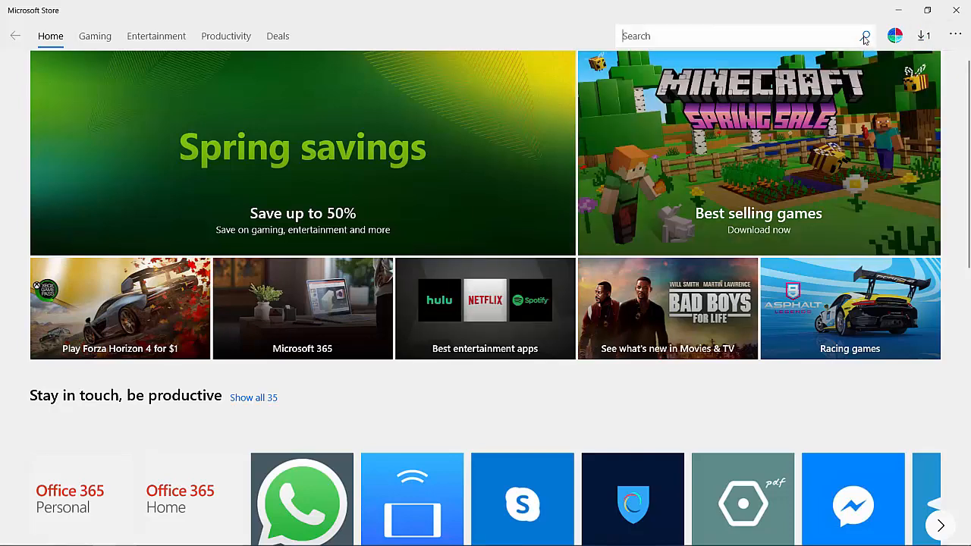
{"action": "type", "text": "power i"}
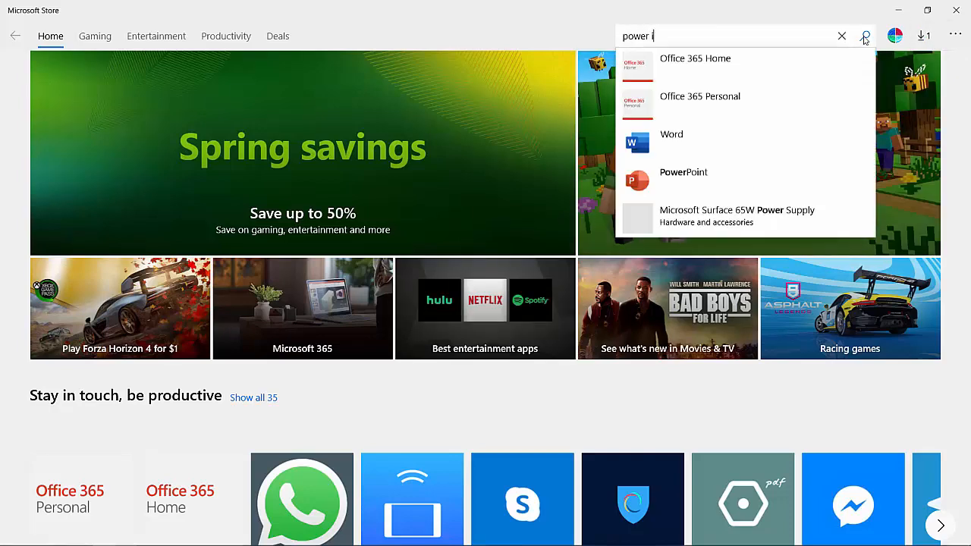
{"action": "key", "text": "BackSpace"}
{"action": "type", "text": "bi"}
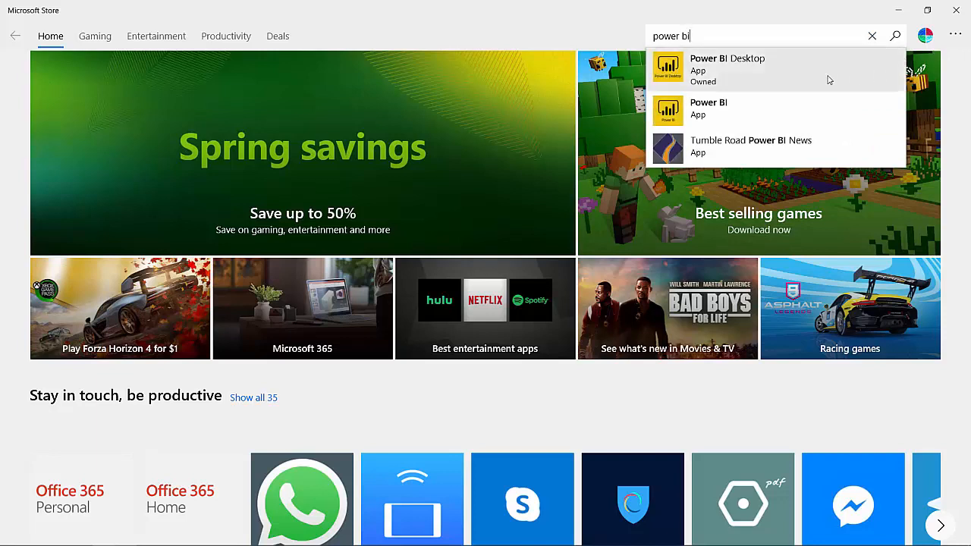
{"action": "left_click", "coordinate": [829, 80]}
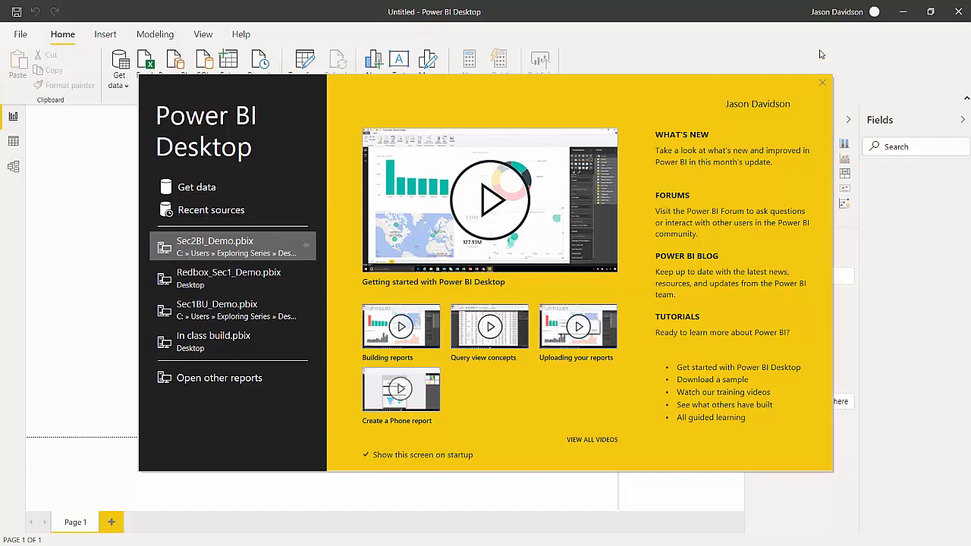
- Dismiss the start screen and create a new blank report
{"action": "left_click", "coordinate": [822, 82]}
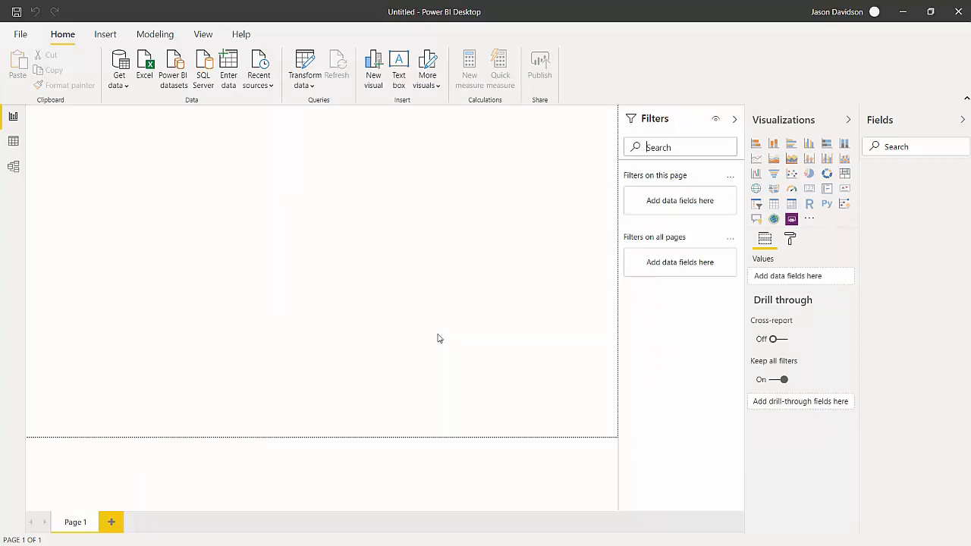
{"action": "left_click", "coordinate": [21, 34]}
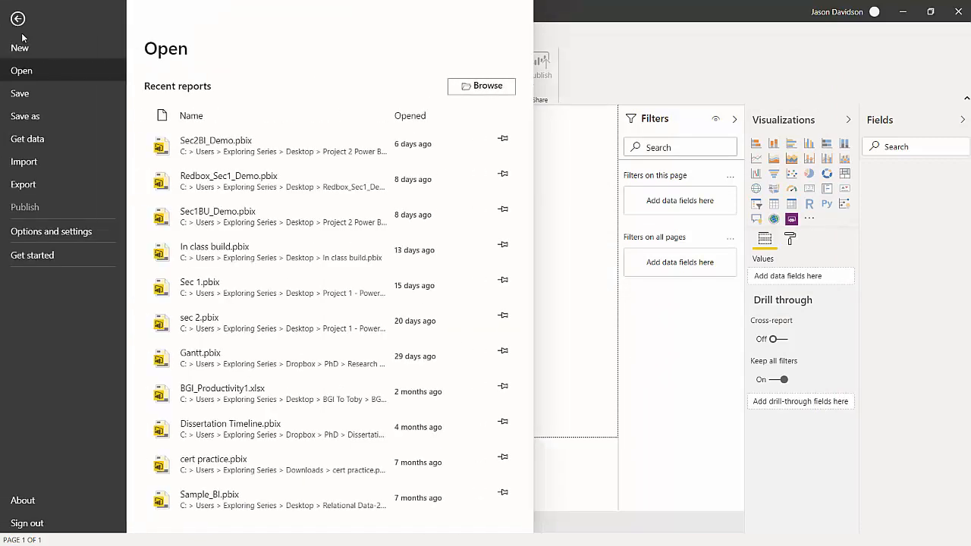
{"action": "left_click", "coordinate": [54, 45]}
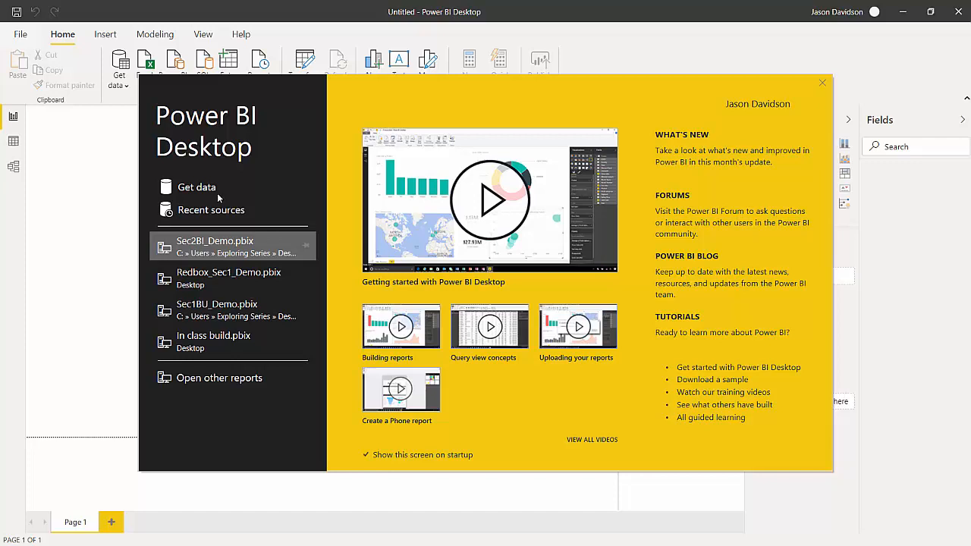
- Connect to the e10c2Contacts XML file in the Project 2 Power BI Update folder as a data source
{"action": "left_click", "coordinate": [210, 190]}
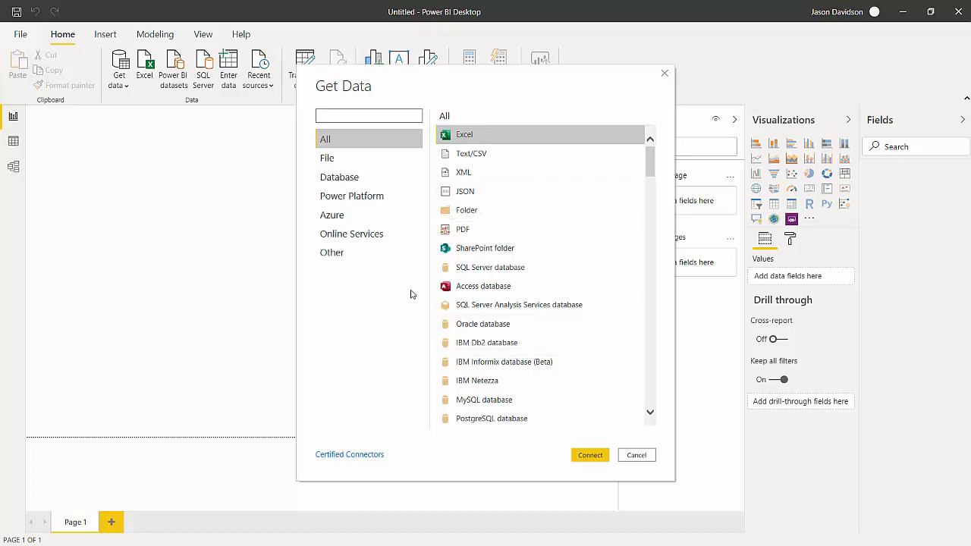
{"action": "left_click", "coordinate": [468, 173]}
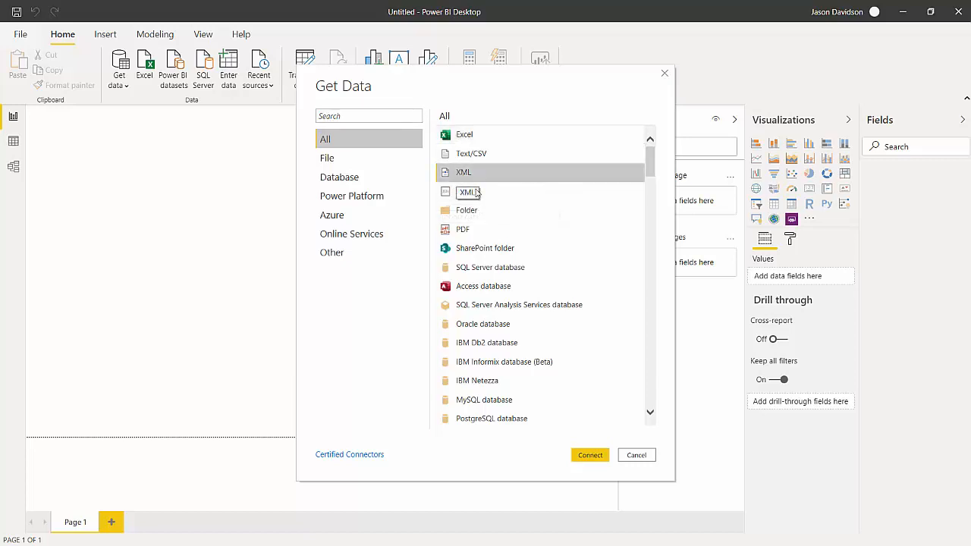
{"action": "left_click", "coordinate": [595, 455]}
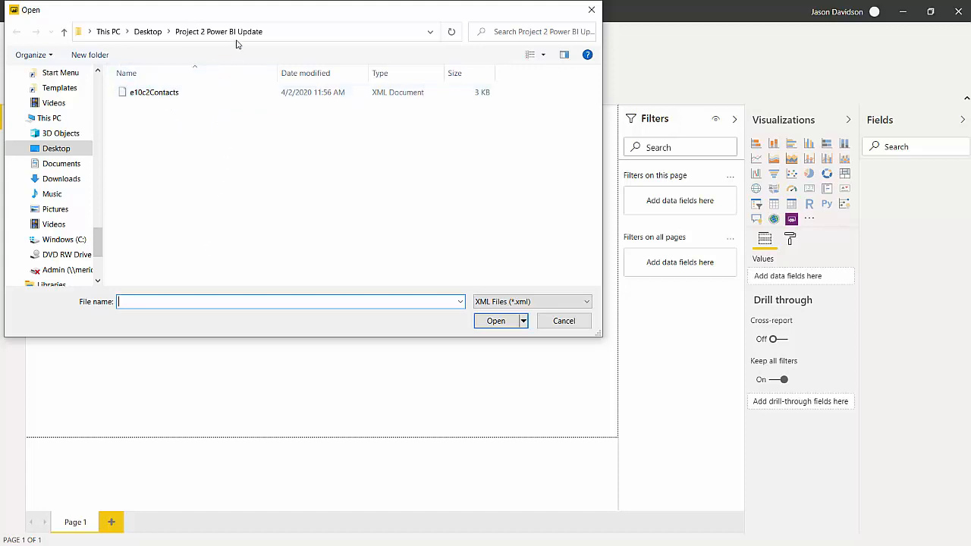
{"action": "left_click", "coordinate": [164, 94]}
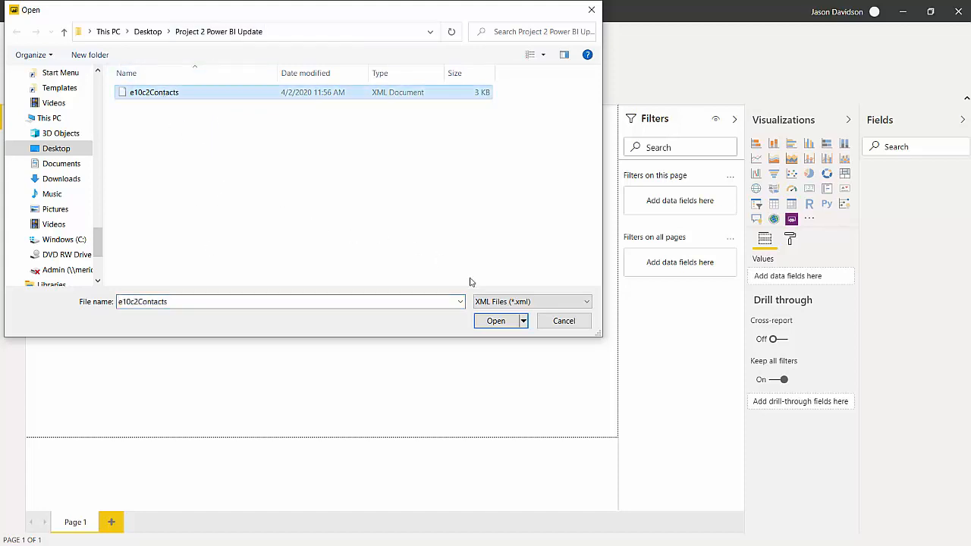
{"action": "left_click", "coordinate": [497, 320]}
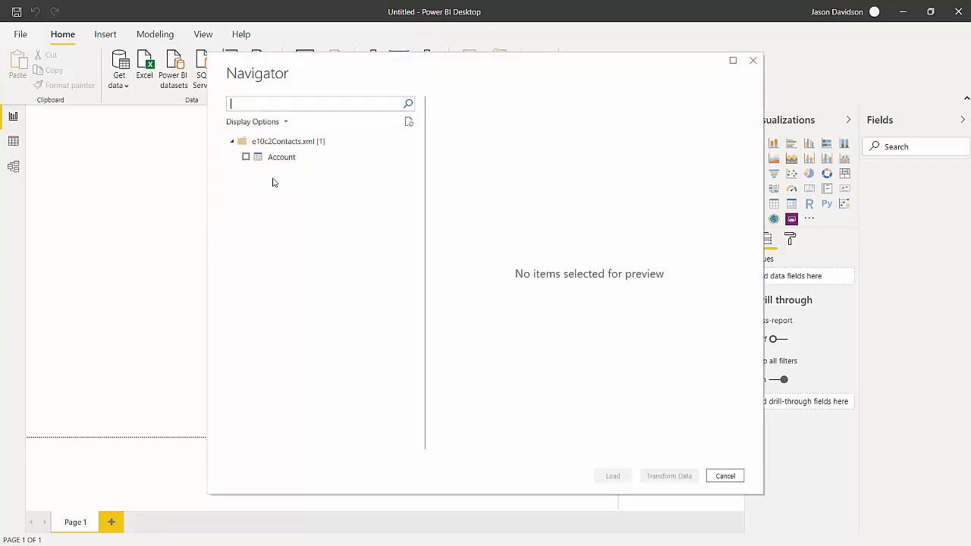
- Load the Account table from e10c2Contacts.xml into the report and switch to the Model view
{"action": "left_click", "coordinate": [251, 158]}
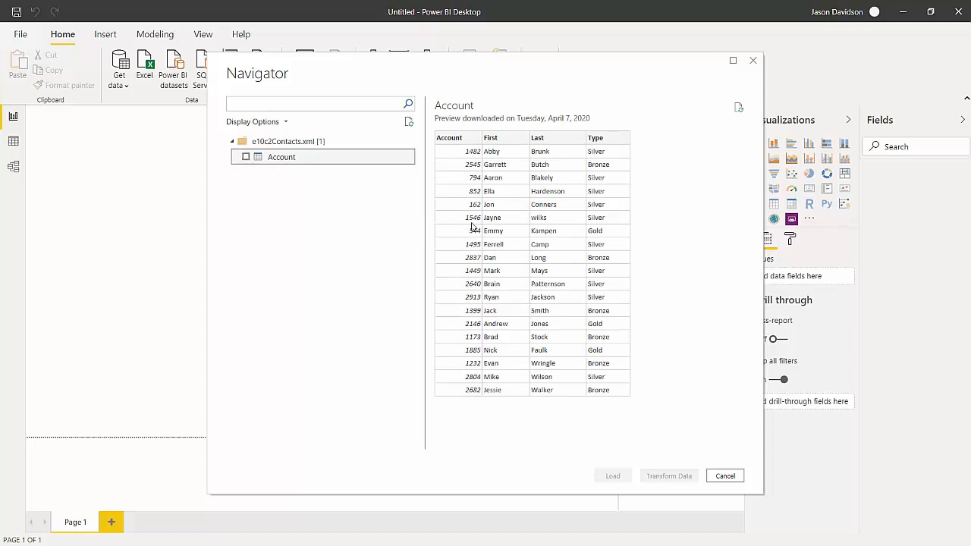
{"action": "left_click", "coordinate": [247, 158]}
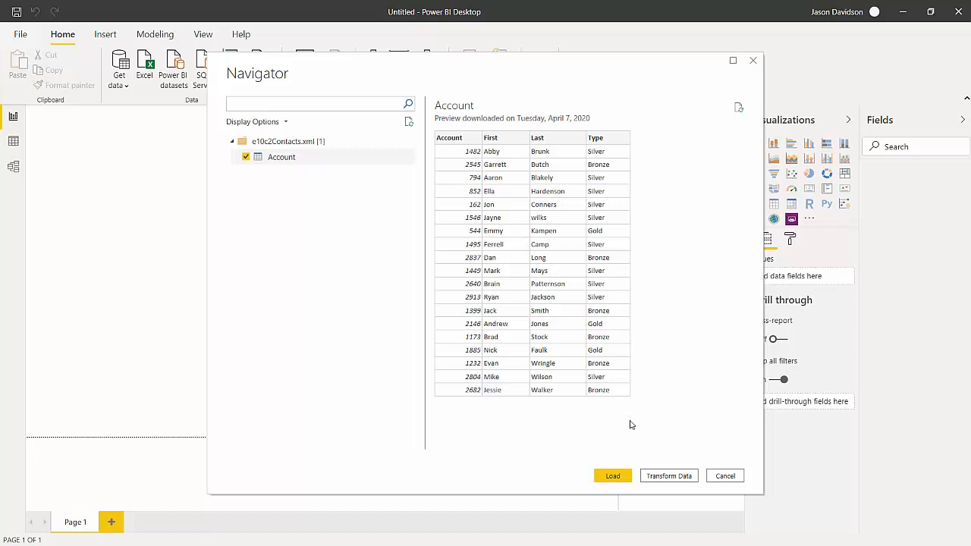
{"action": "left_click", "coordinate": [618, 477]}
{"action": "left_click", "coordinate": [615, 476]}
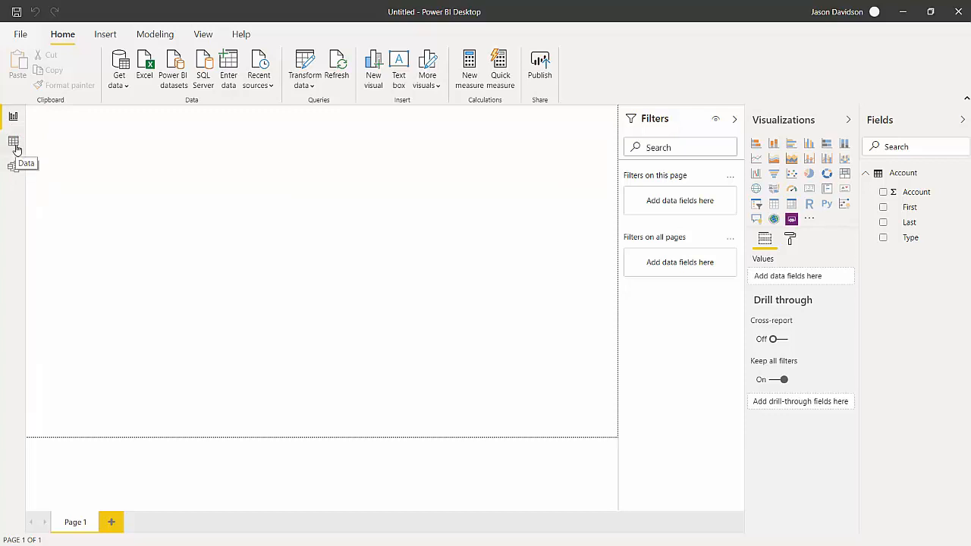
{"action": "left_click", "coordinate": [14, 167]}
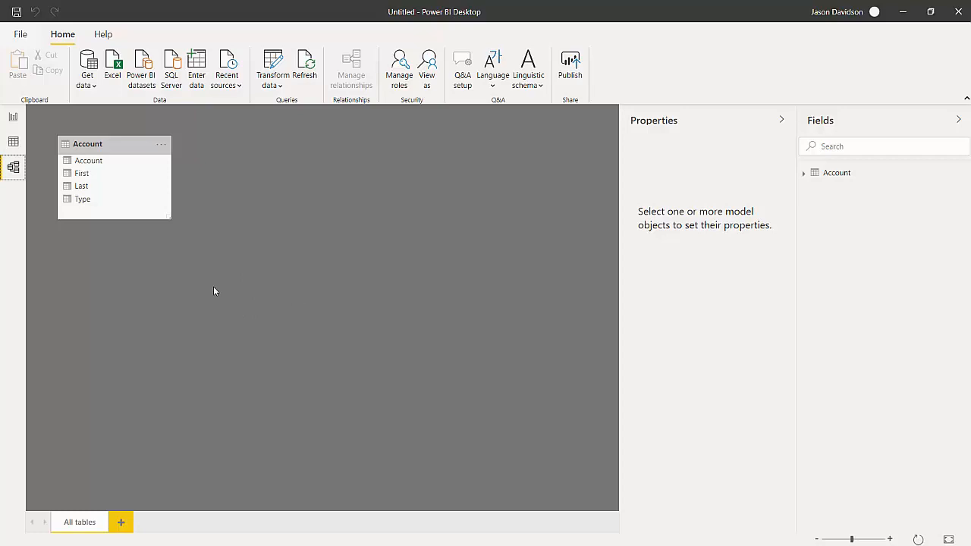
- Connect to the e10c2Movies CSV file as a Text/CSV source and open it in Power Query Editor for transformation
{"action": "left_click", "coordinate": [87, 84]}
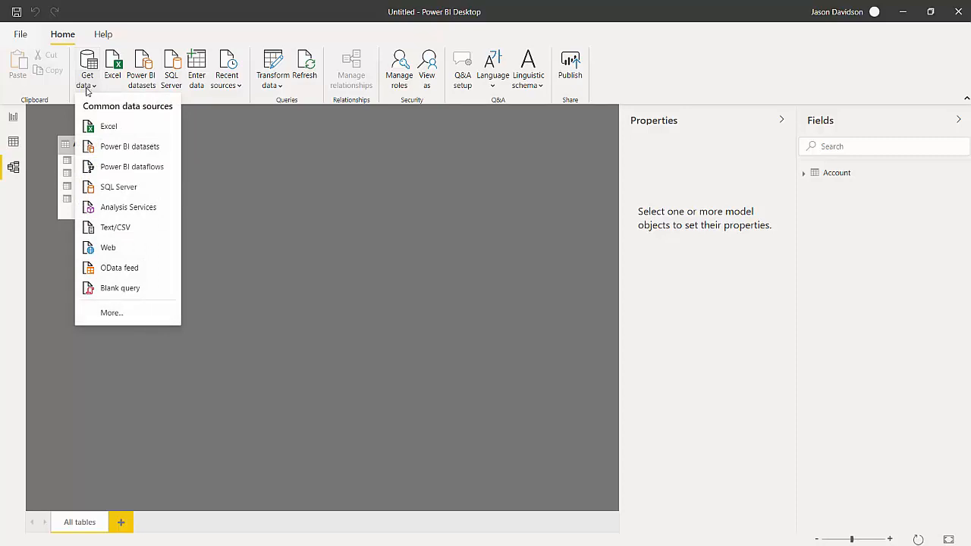
{"action": "left_click", "coordinate": [132, 313]}
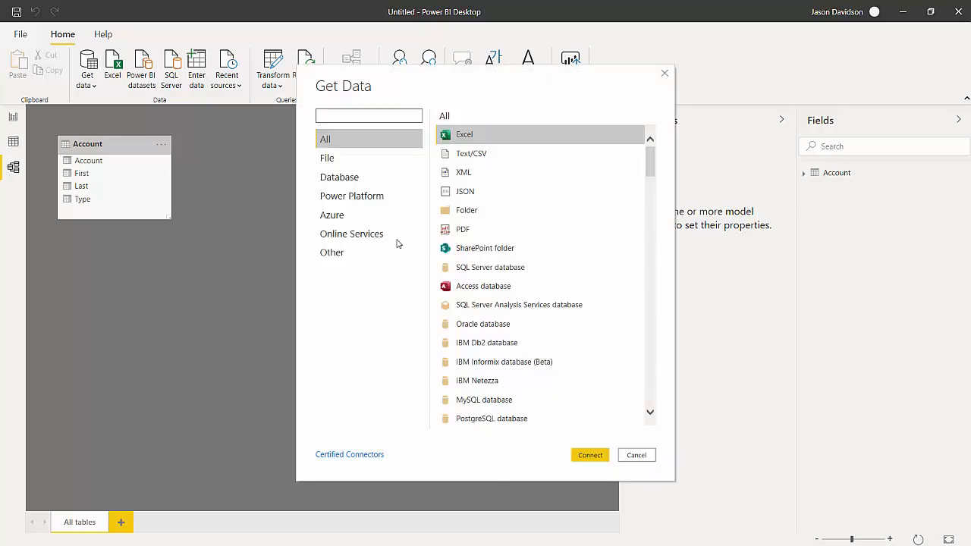
{"action": "left_click", "coordinate": [464, 156]}
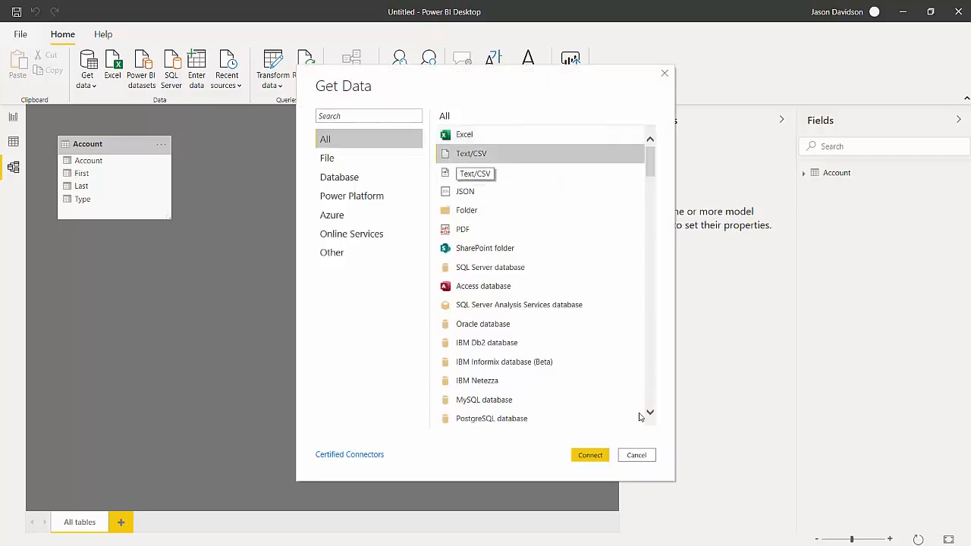
{"action": "left_click", "coordinate": [590, 456]}
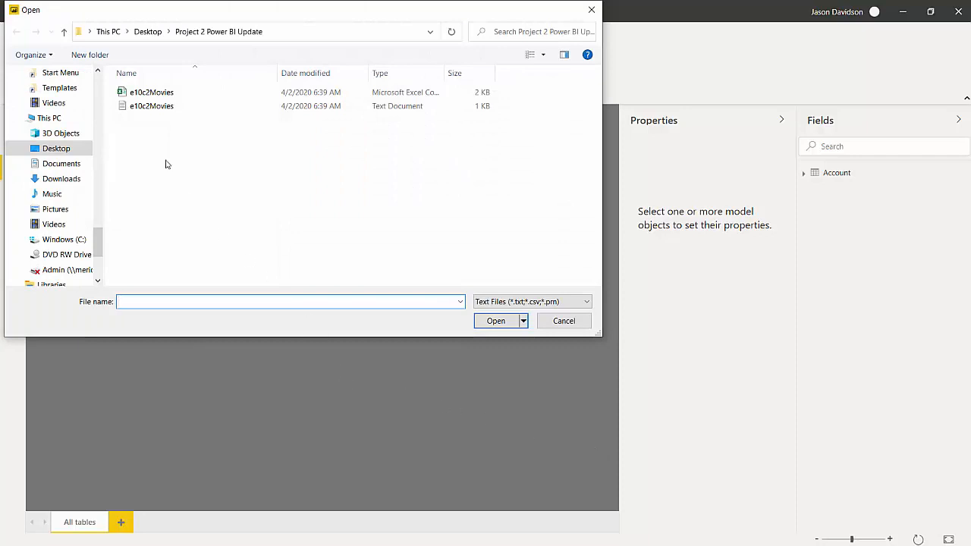
{"action": "left_click", "coordinate": [149, 94]}
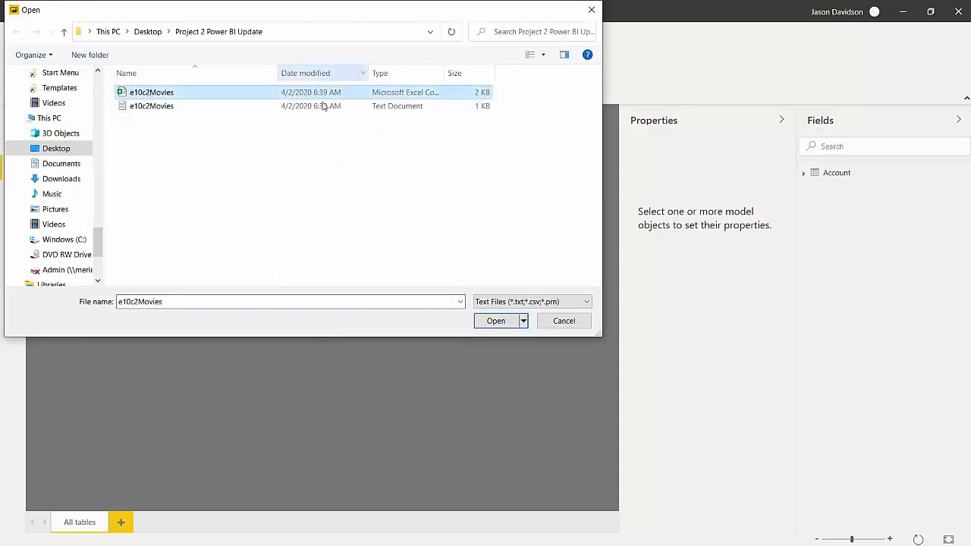
{"action": "left_click", "coordinate": [496, 321]}
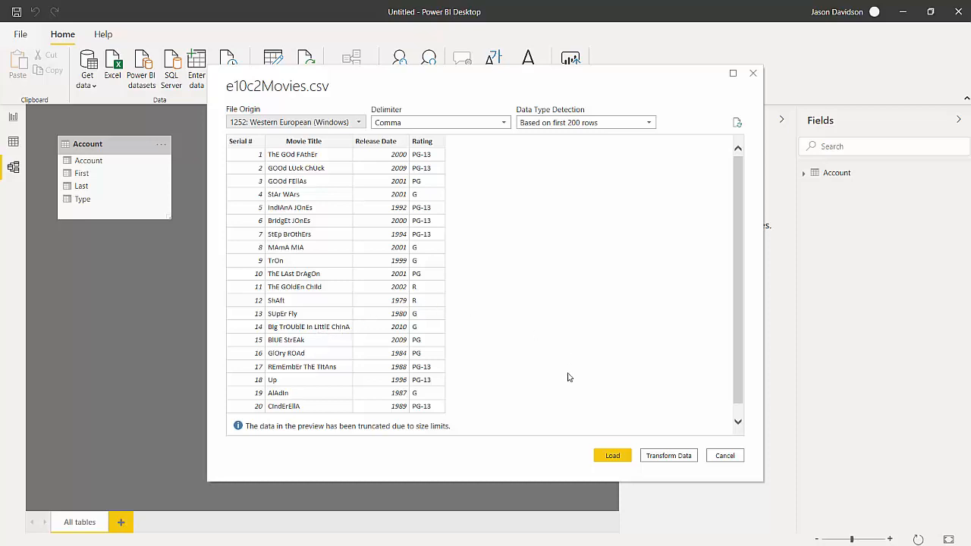
{"action": "left_click", "coordinate": [669, 459]}
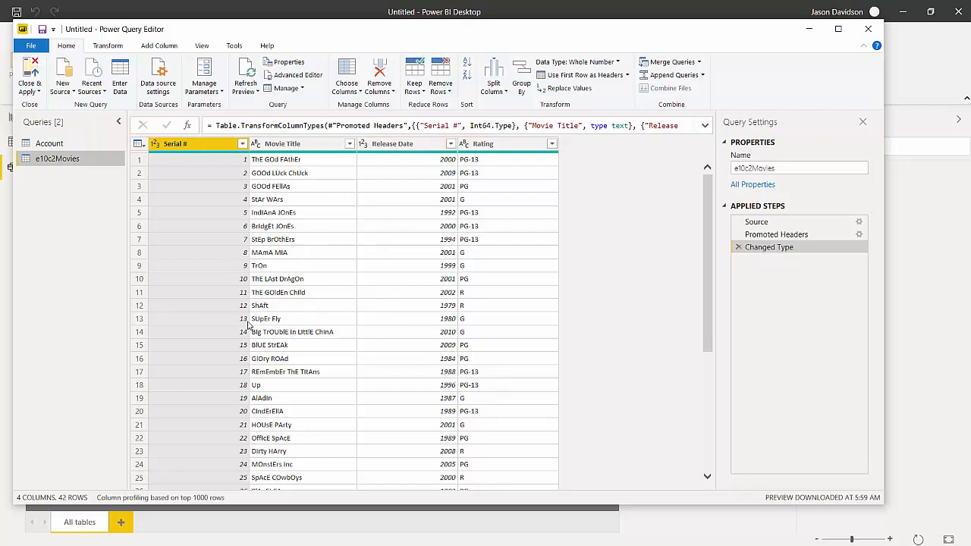
- Format the Movie Title column of e10c2Movies with Capitalize Each Word
{"action": "left_click", "coordinate": [299, 144]}
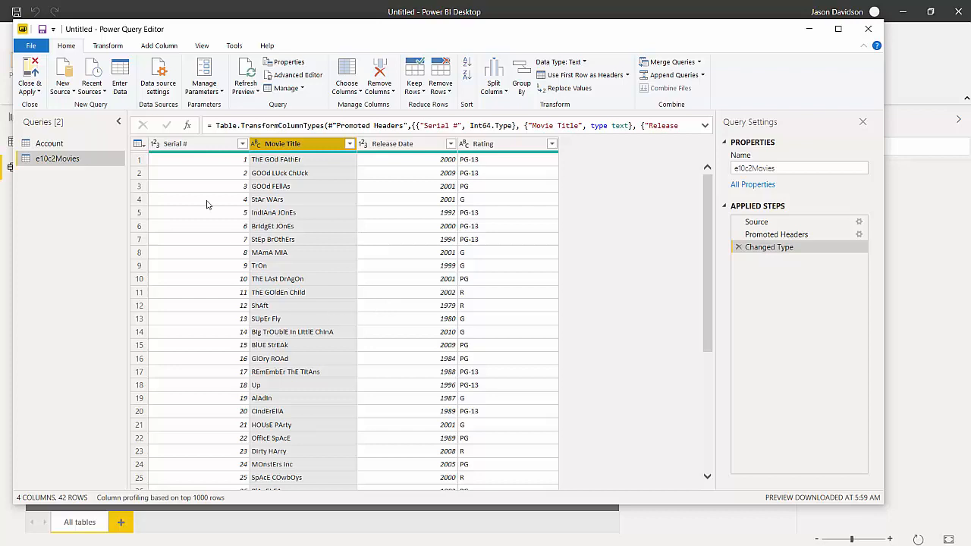
{"action": "left_click", "coordinate": [108, 46]}
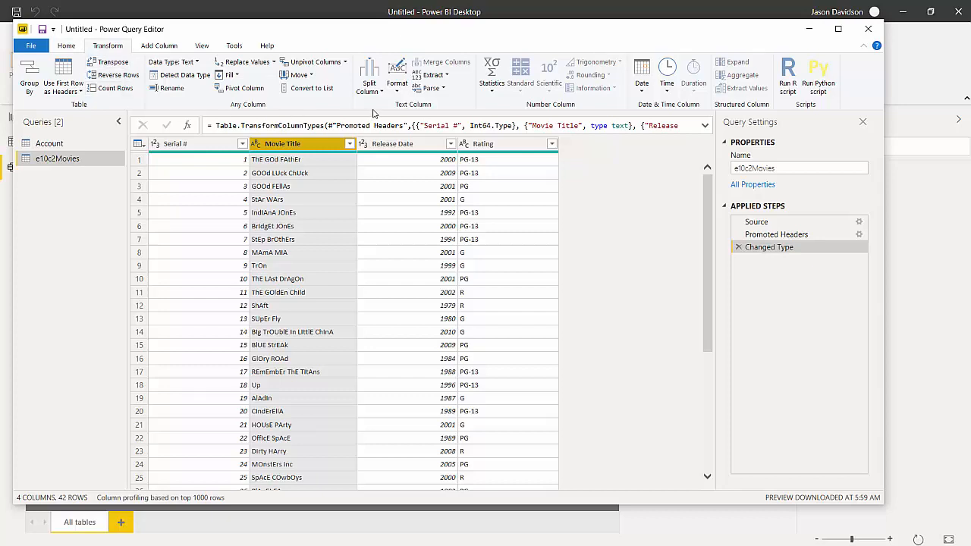
{"action": "left_click", "coordinate": [398, 91]}
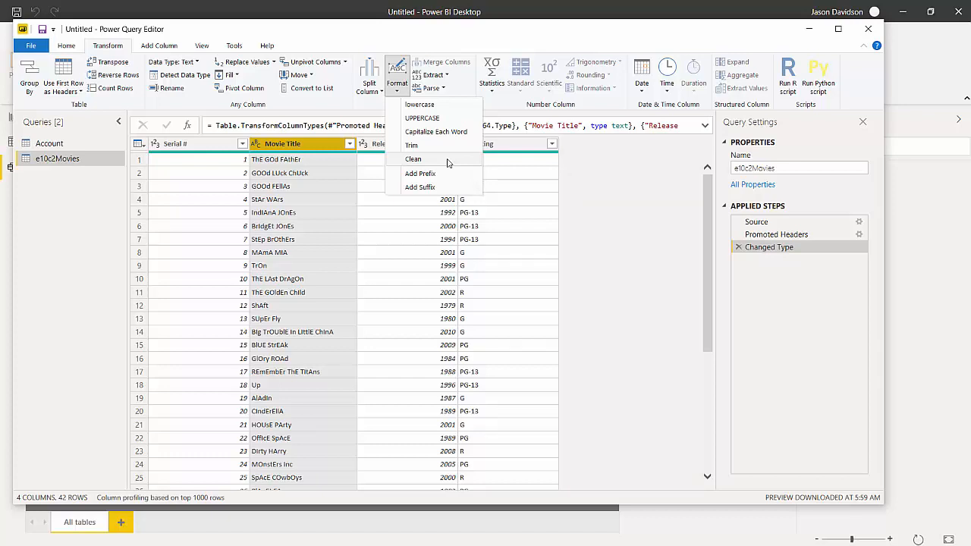
{"action": "left_click", "coordinate": [429, 132]}
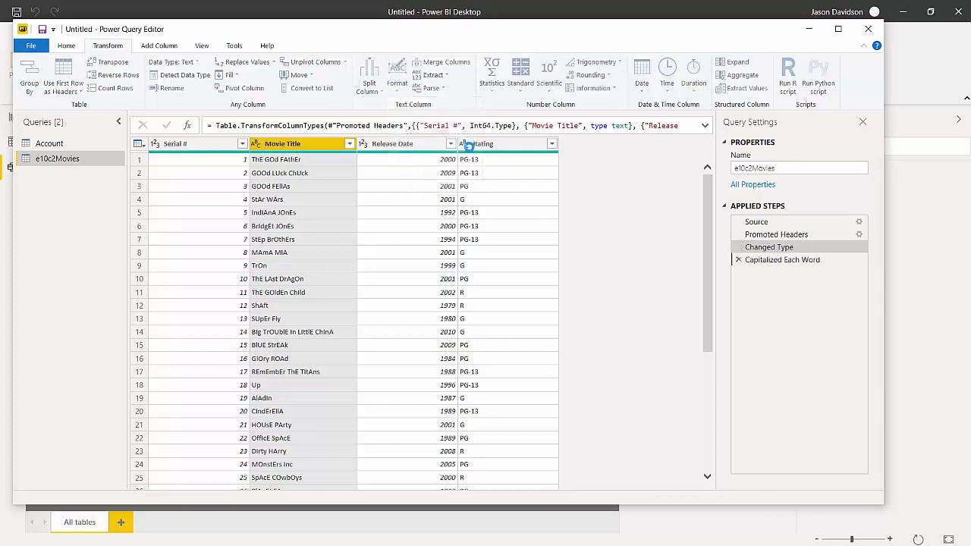
- Trim and clean the Movie Title text, and apply the query changes to load e10c2Movies into the model
{"action": "left_click", "coordinate": [397, 83]}
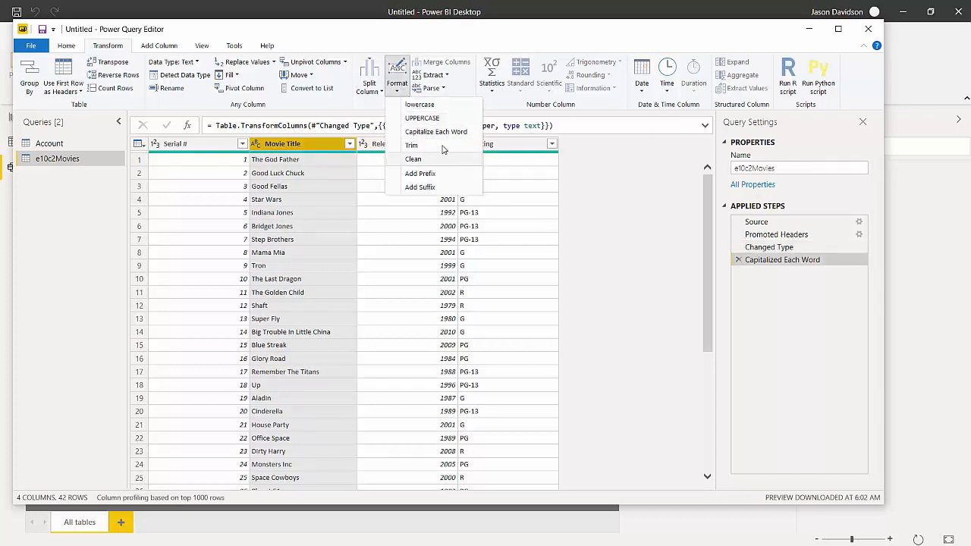
{"action": "left_click", "coordinate": [440, 144]}
{"action": "left_click", "coordinate": [397, 84]}
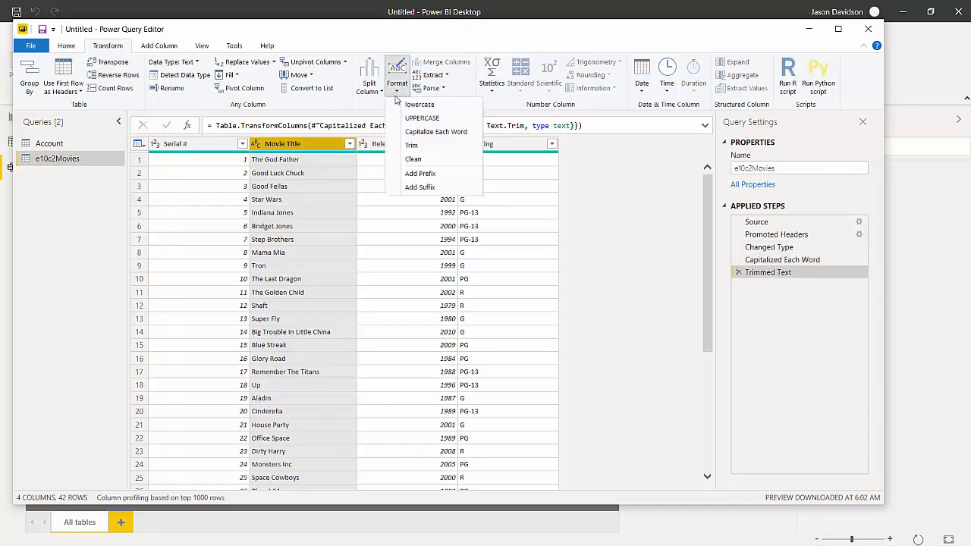
{"action": "left_click", "coordinate": [427, 159]}
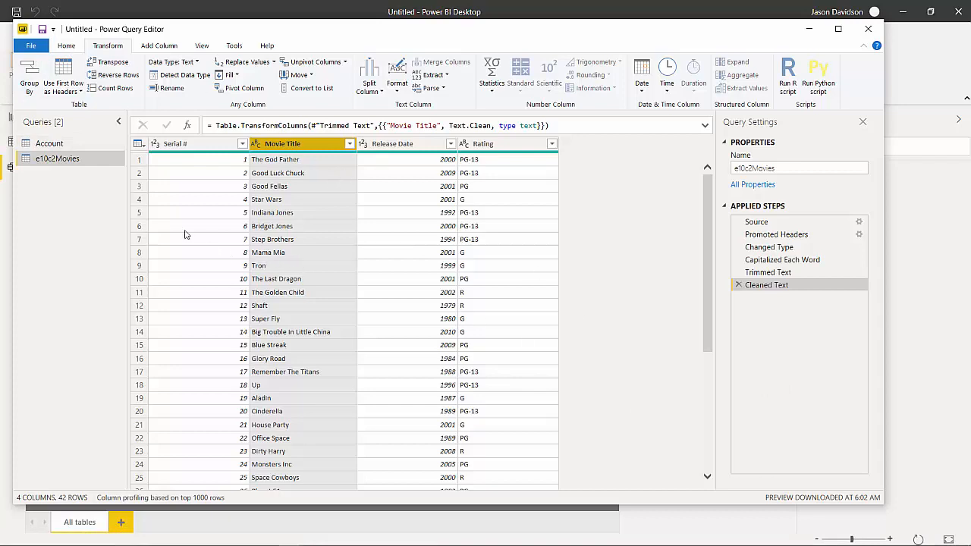
{"action": "left_click", "coordinate": [66, 47]}
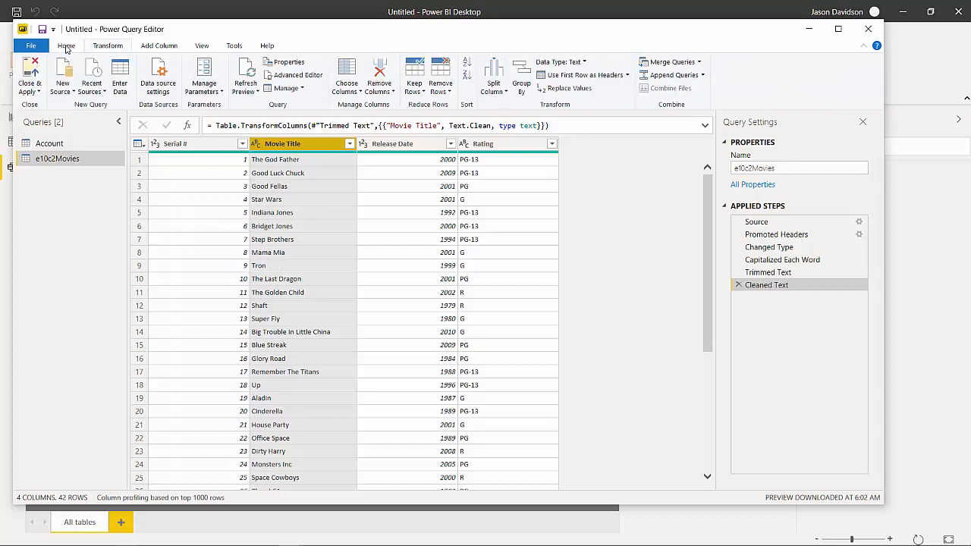
{"action": "left_click", "coordinate": [28, 90]}
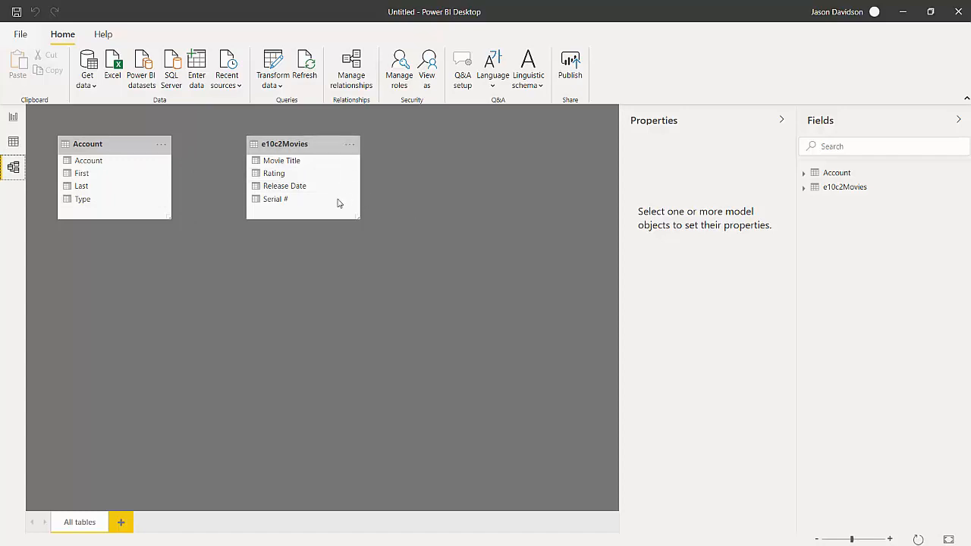
- Import the Rates sheet from the e10c2Rates Excel workbook and load it into the model without transforming it
{"action": "left_click", "coordinate": [88, 82]}
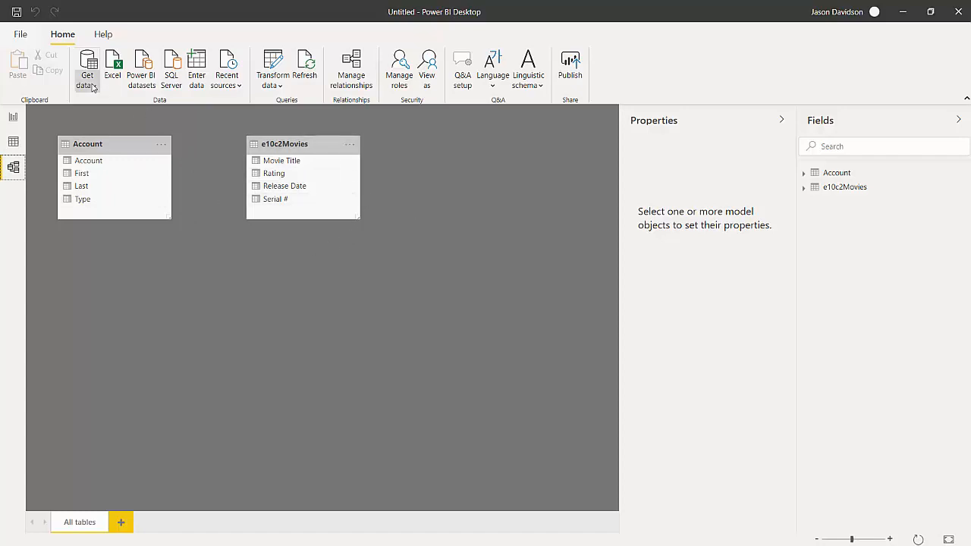
{"action": "left_click", "coordinate": [137, 313]}
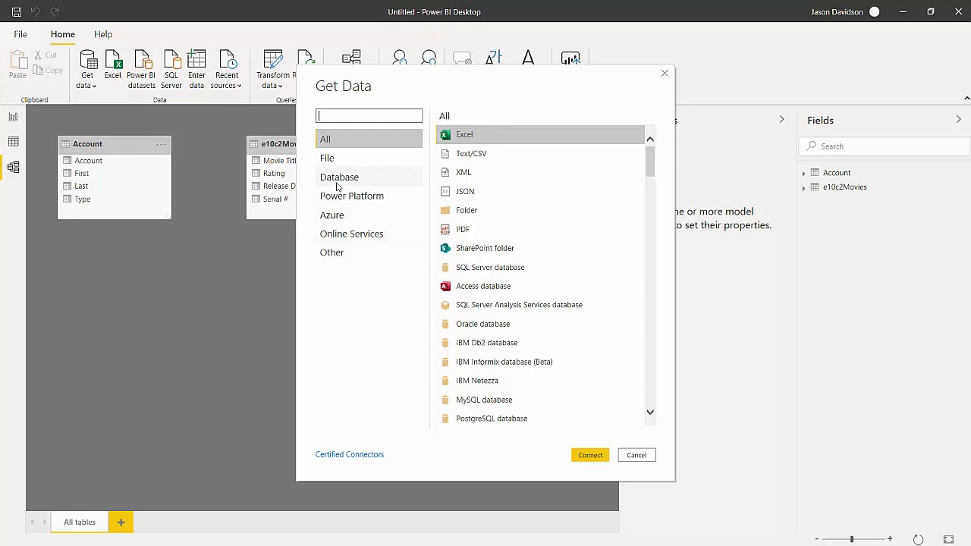
{"action": "left_click", "coordinate": [508, 135]}
{"action": "left_click", "coordinate": [590, 455]}
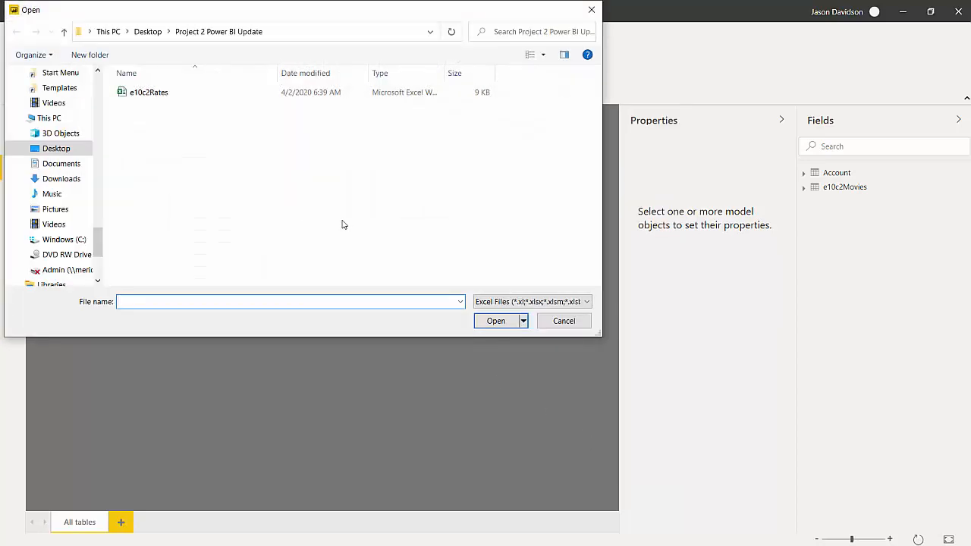
{"action": "left_click", "coordinate": [152, 94]}
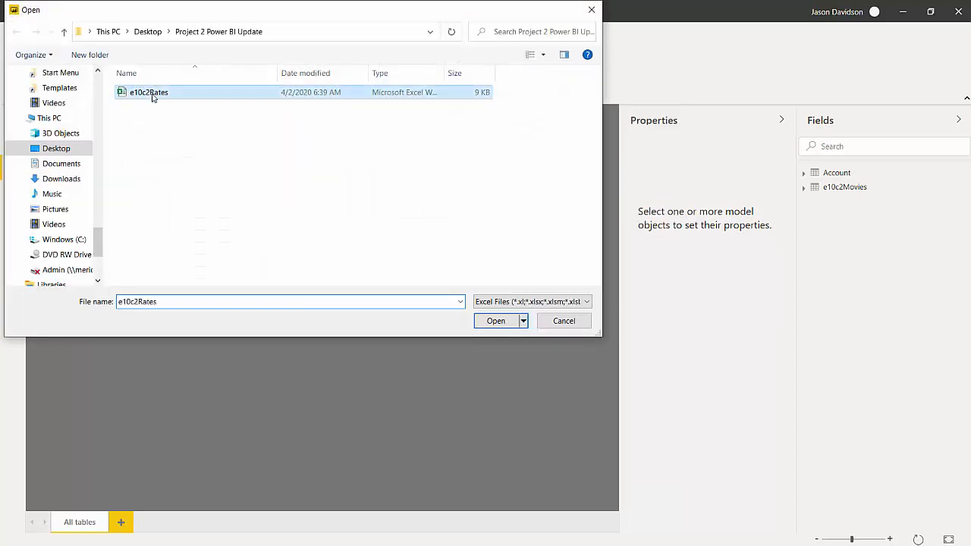
{"action": "left_click", "coordinate": [491, 322]}
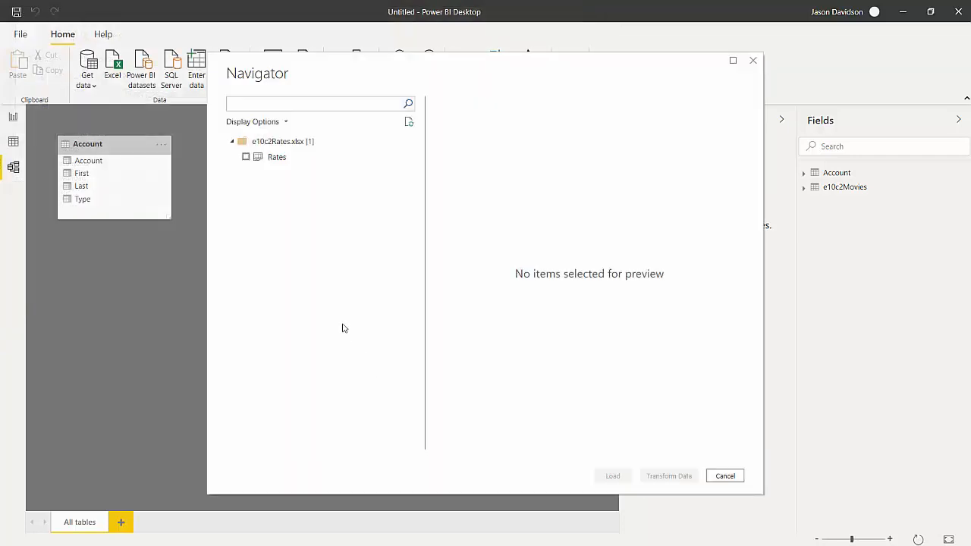
{"action": "left_click", "coordinate": [246, 157]}
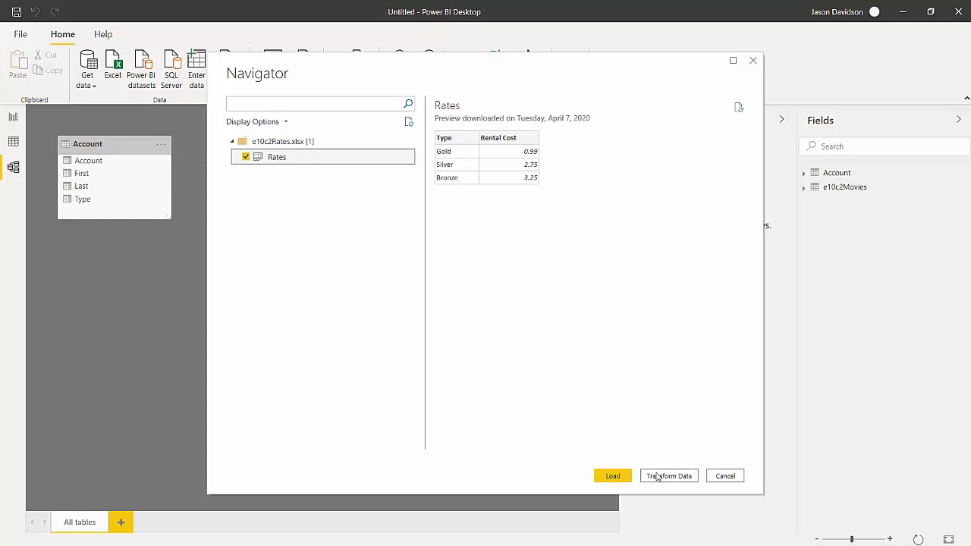
{"action": "left_click", "coordinate": [613, 476]}
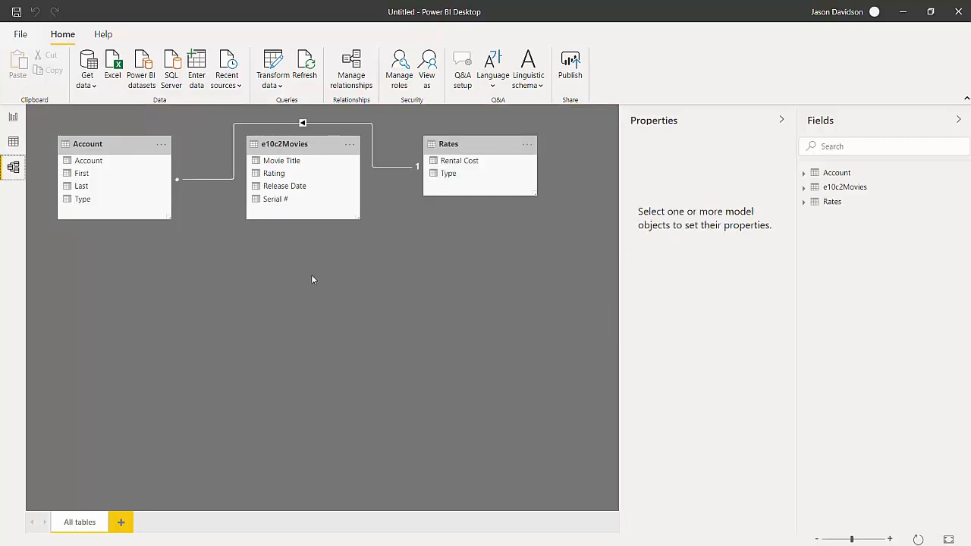
- Move the e10c2Movies, Account and Rates tables apart in the model diagram and delete the relationship between Rates and Account
{"action": "left_click_drag", "start_coordinate": [319, 148], "coordinate": [160, 328]}
{"action": "left_click_drag", "start_coordinate": [126, 145], "coordinate": [492, 196]}
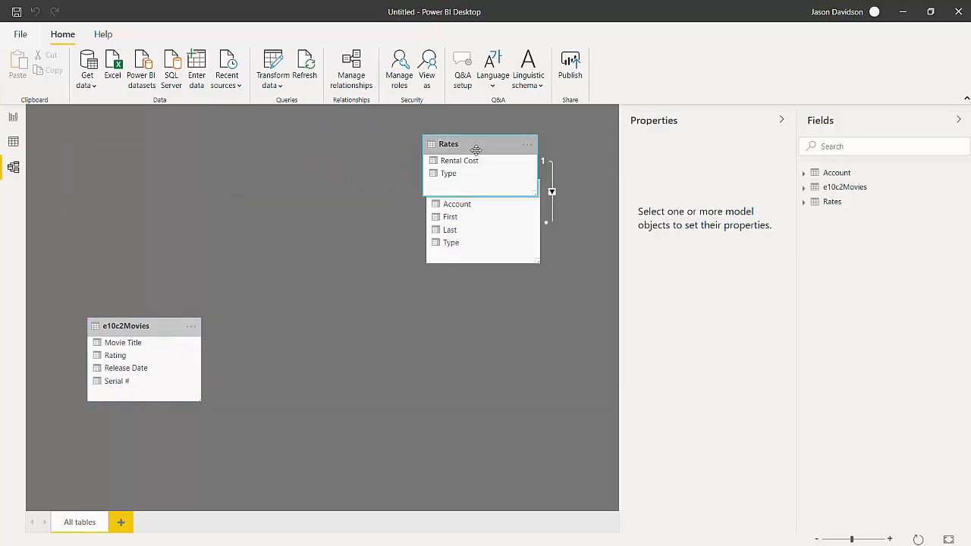
{"action": "left_click_drag", "start_coordinate": [477, 148], "coordinate": [279, 225]}
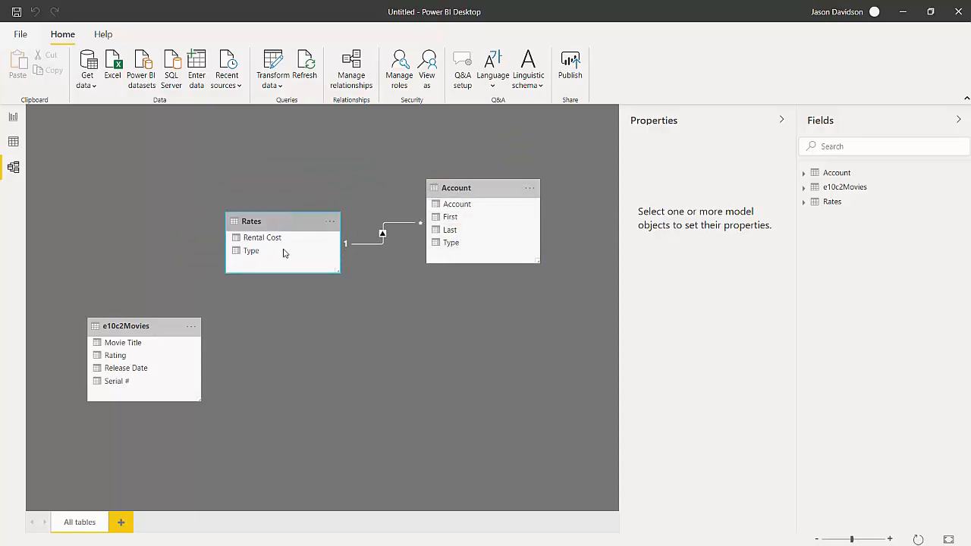
{"action": "right_click", "coordinate": [391, 224]}
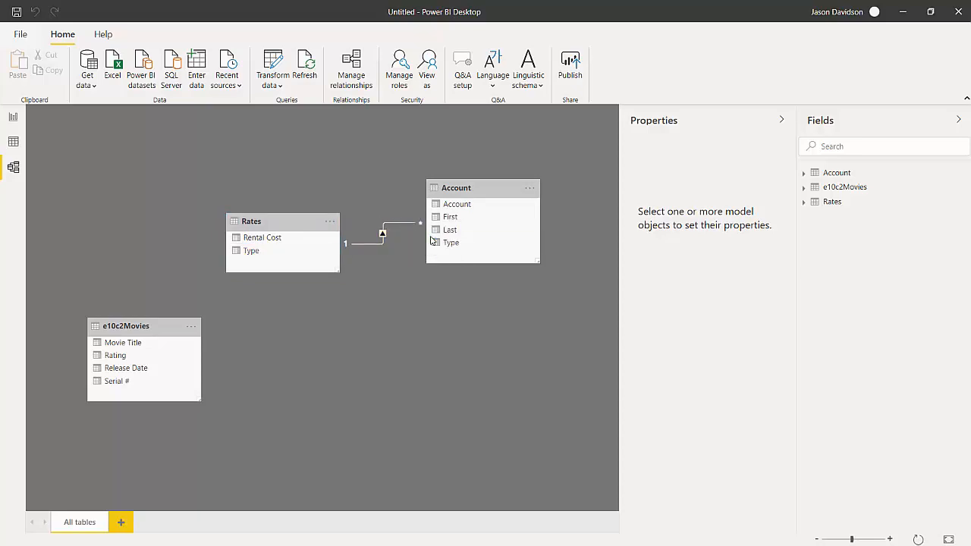
{"action": "key", "text": "Delete"}
{"action": "left_click", "coordinate": [552, 299]}
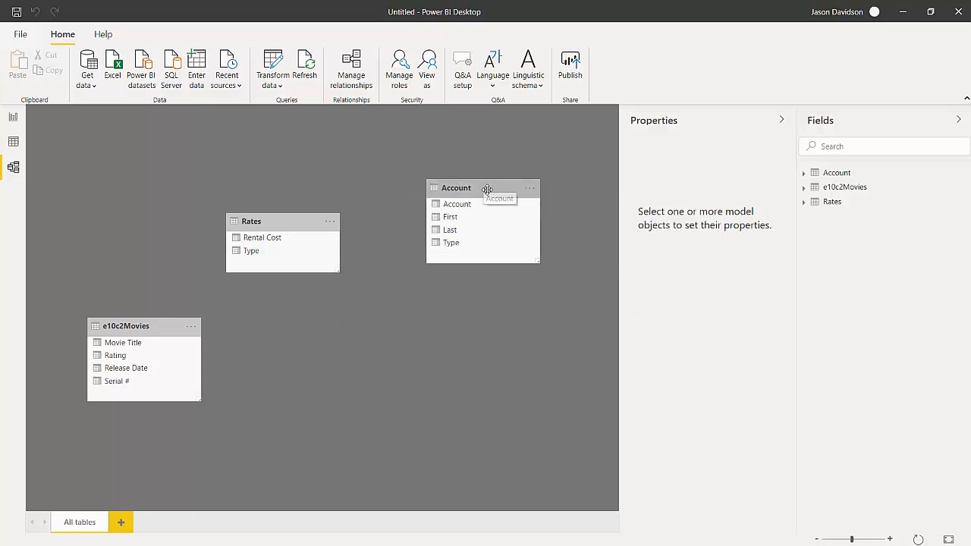
- Line up the Account, e10c2Movies and Rates tables in one row of the model diagram
{"action": "left_click_drag", "start_coordinate": [478, 190], "coordinate": [83, 144]}
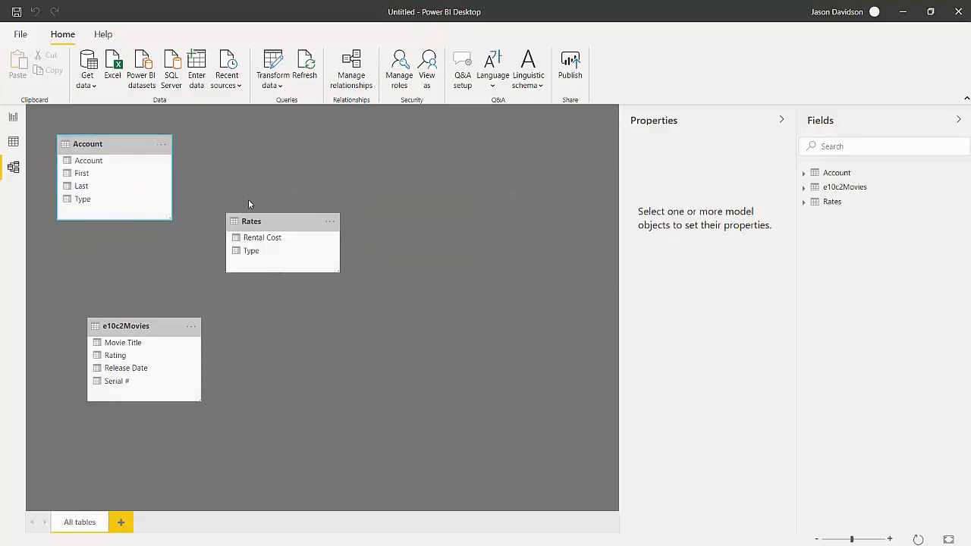
{"action": "left_click_drag", "start_coordinate": [275, 221], "coordinate": [454, 160]}
{"action": "left_click_drag", "start_coordinate": [169, 329], "coordinate": [299, 157]}
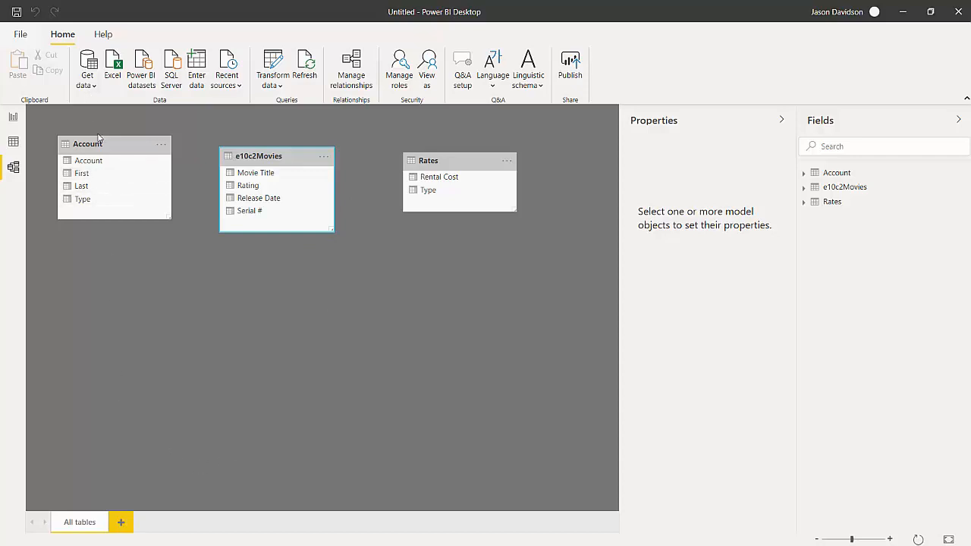
- Connect to the e10c2Transactions_Beta Access database and open its Transactions table in Power Query Editor for transformation
{"action": "left_click", "coordinate": [87, 90]}
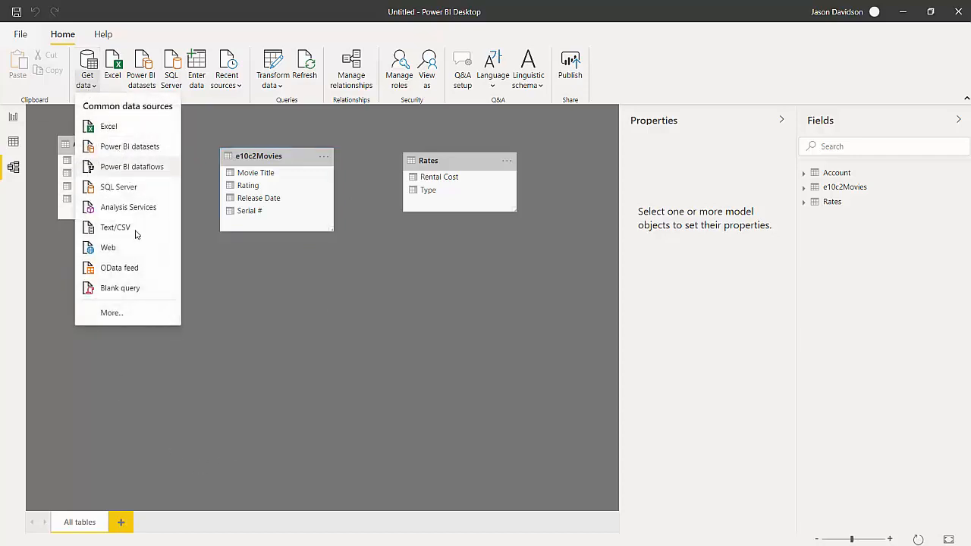
{"action": "left_click", "coordinate": [116, 312]}
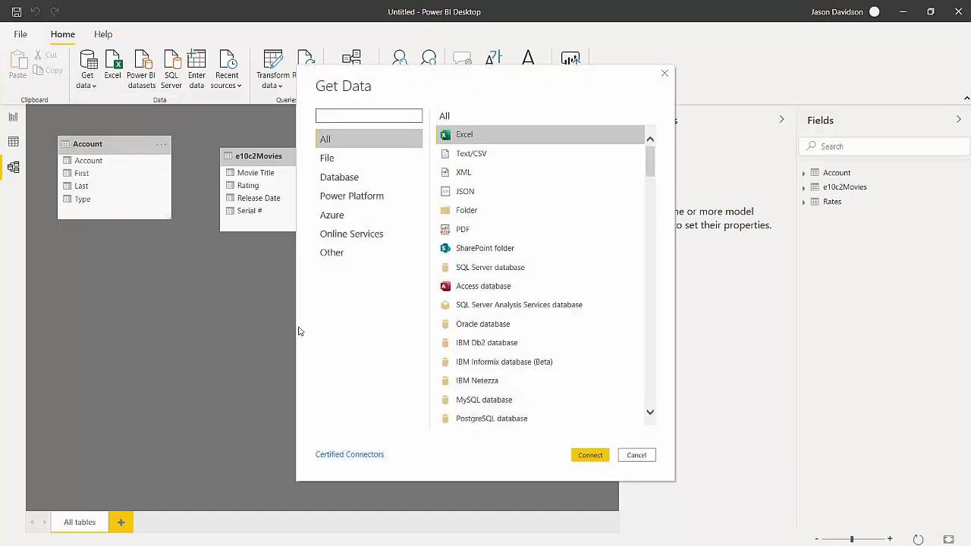
{"action": "left_click", "coordinate": [348, 182]}
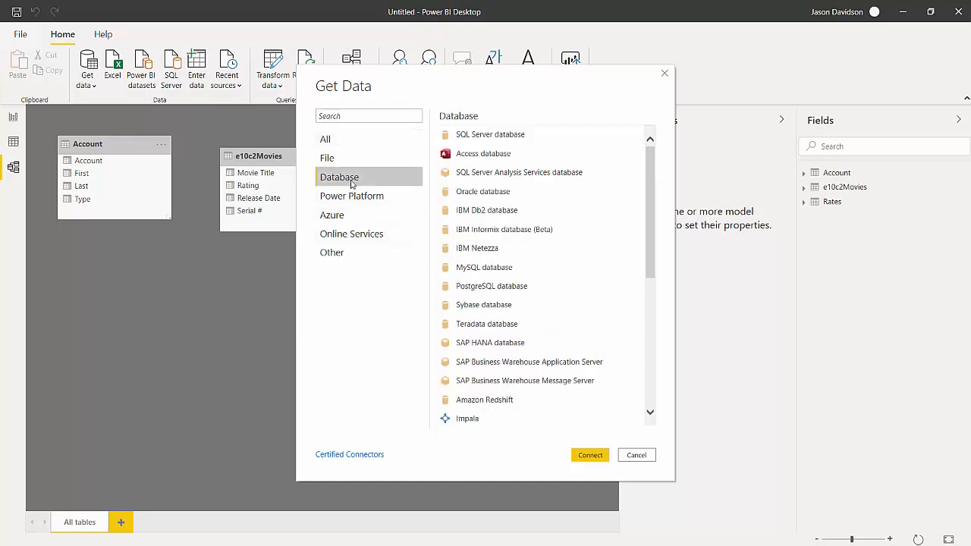
{"action": "left_click", "coordinate": [463, 153]}
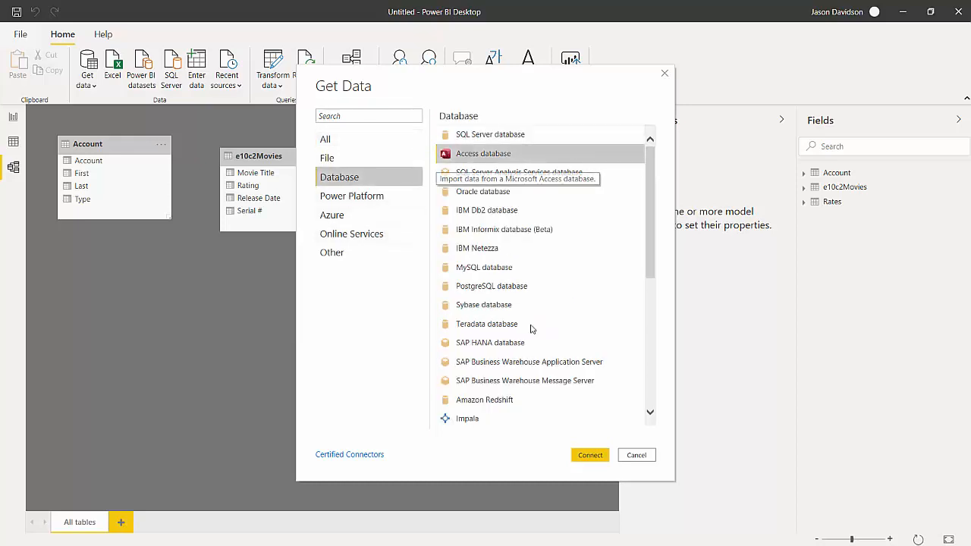
{"action": "left_click", "coordinate": [591, 452]}
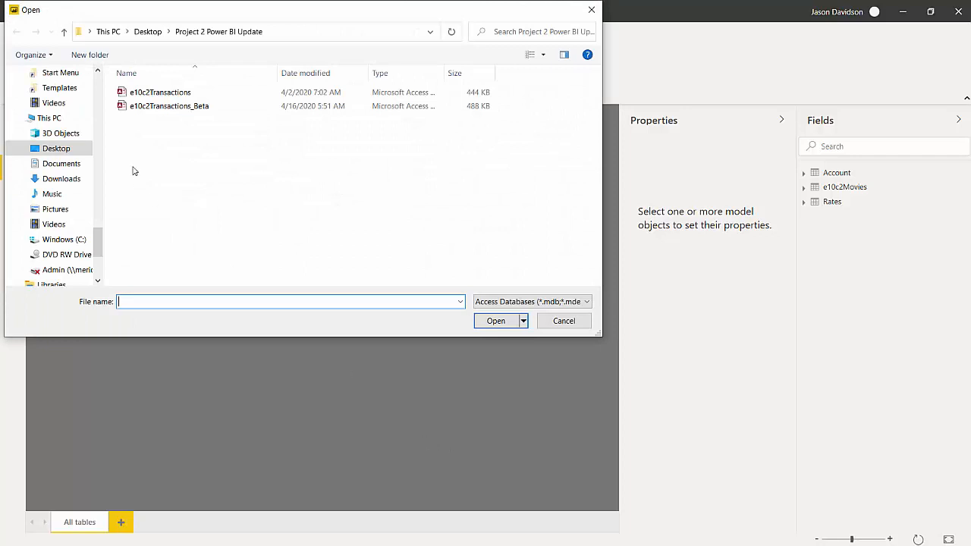
{"action": "left_click", "coordinate": [149, 107]}
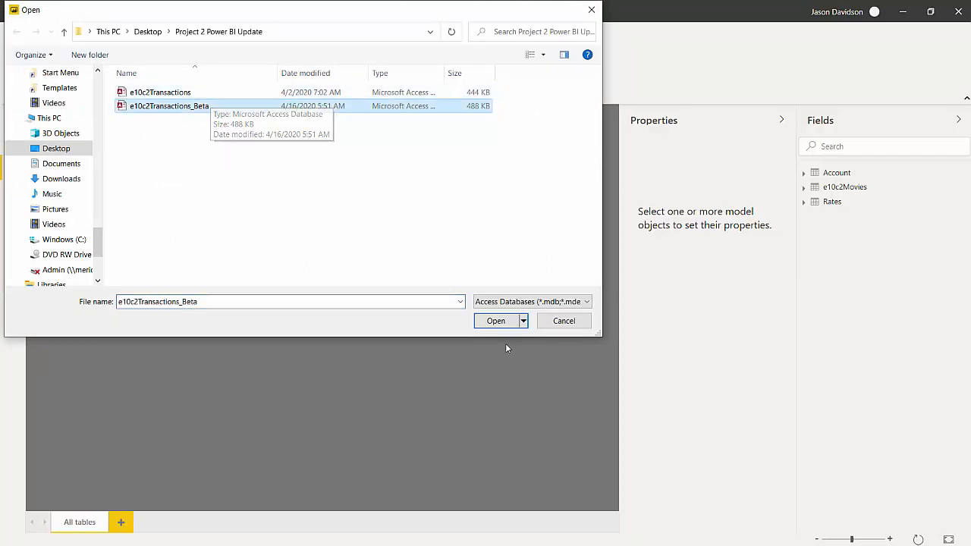
{"action": "left_click", "coordinate": [494, 321]}
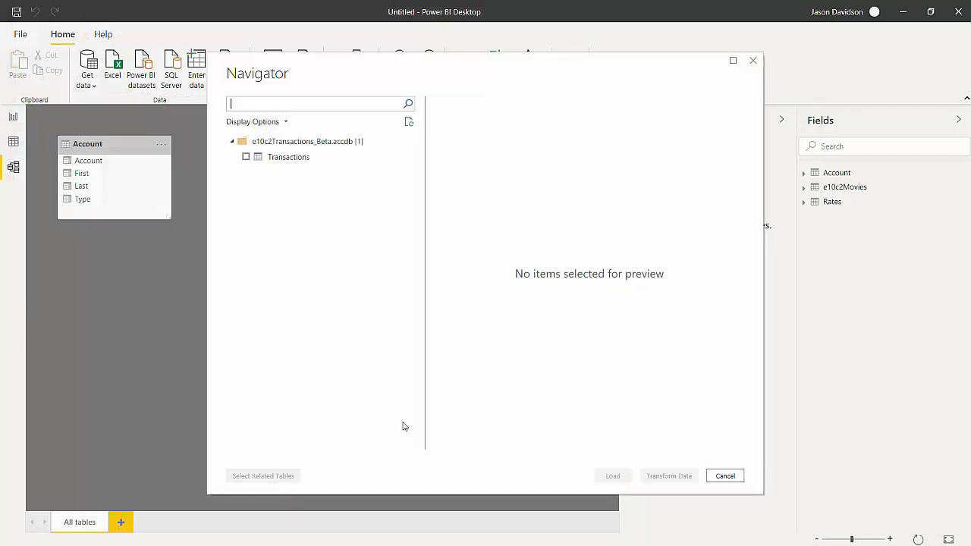
{"action": "left_click", "coordinate": [245, 158]}
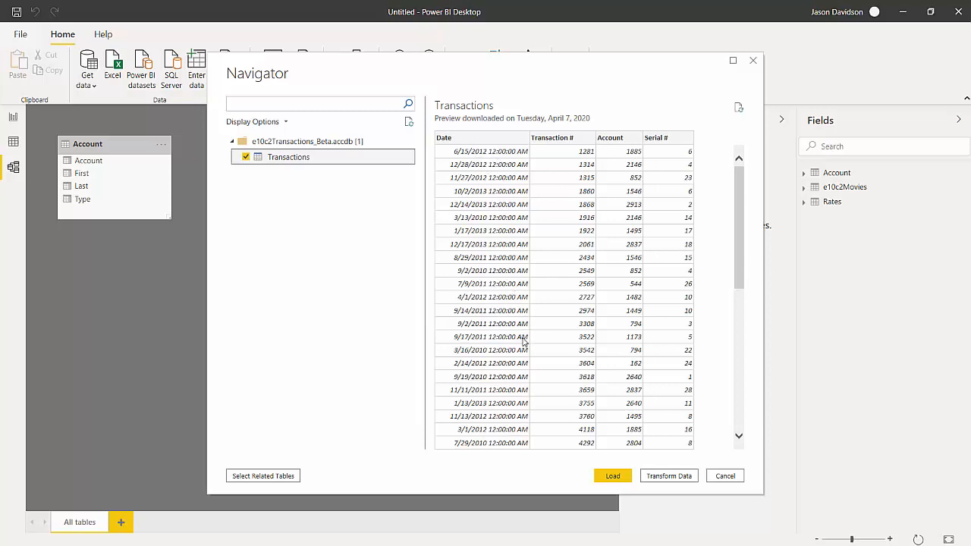
{"action": "left_click", "coordinate": [658, 476]}
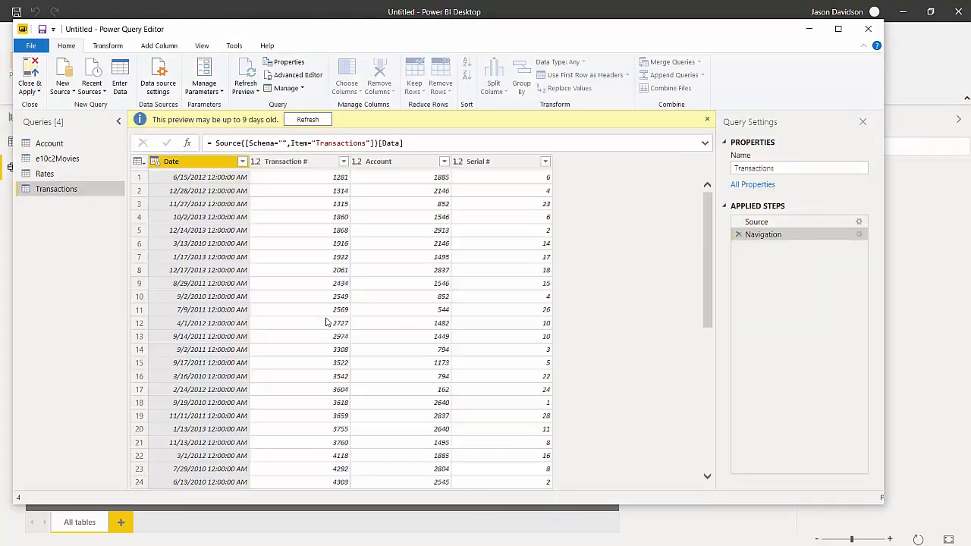
- Refresh the Transactions preview, set the Date column's data type to Date, and apply the query changes to the model
{"action": "left_click", "coordinate": [307, 119]}
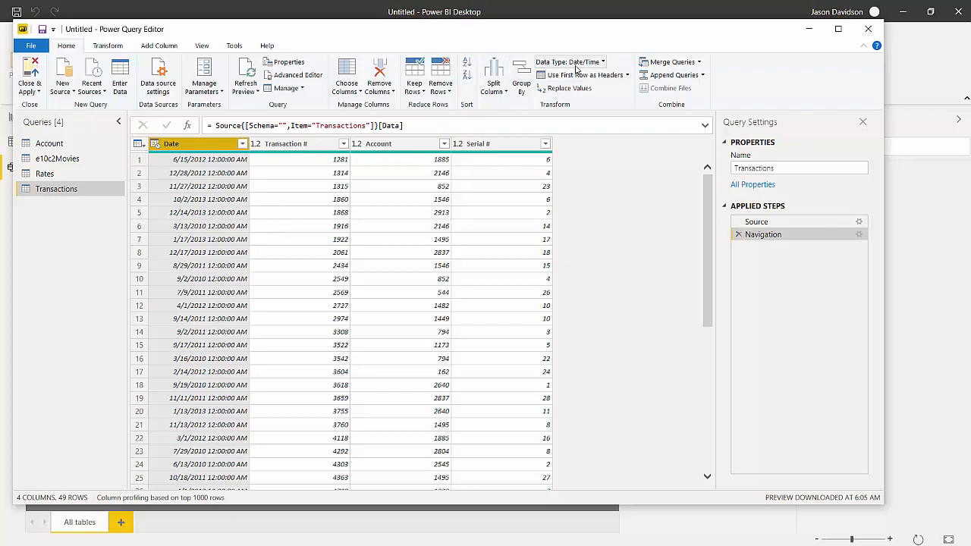
{"action": "left_click", "coordinate": [595, 62]}
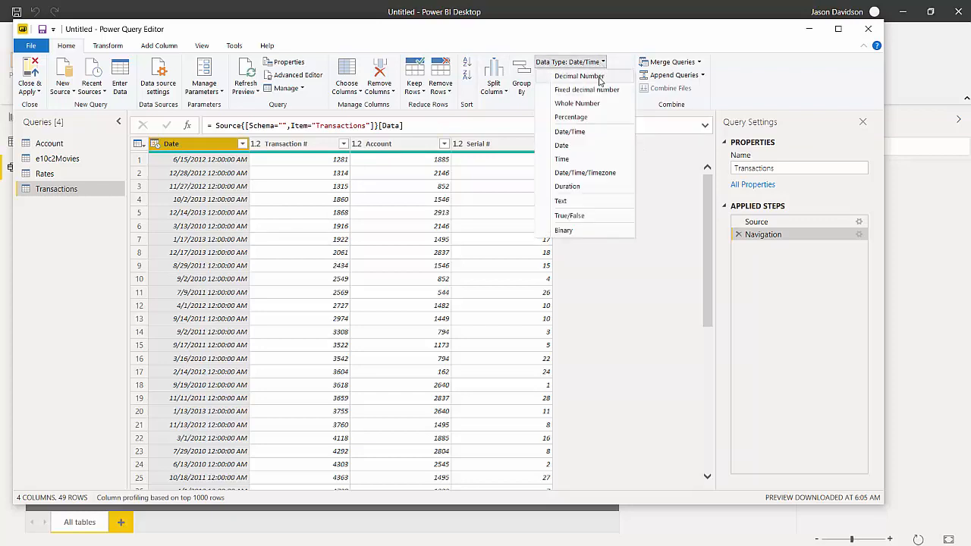
{"action": "left_click", "coordinate": [590, 146]}
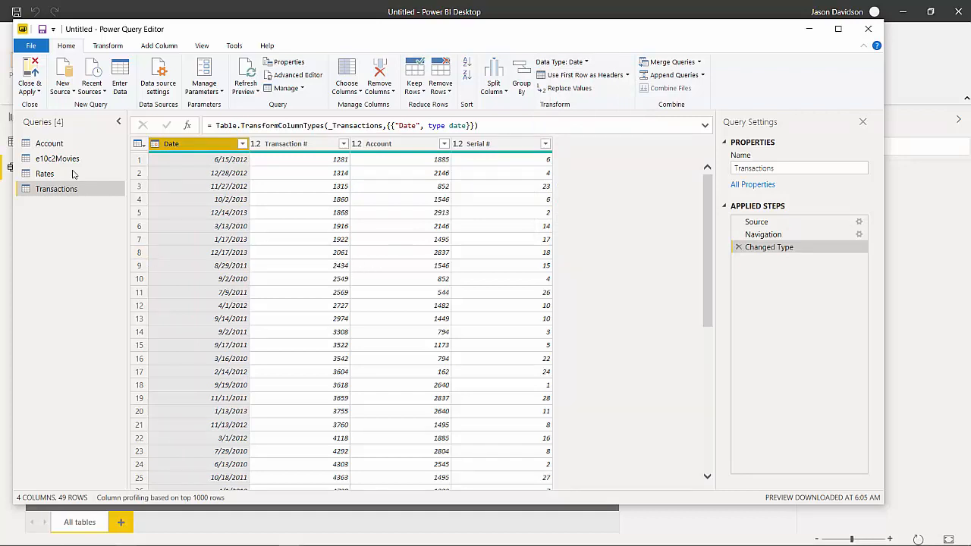
{"action": "left_click", "coordinate": [30, 76]}
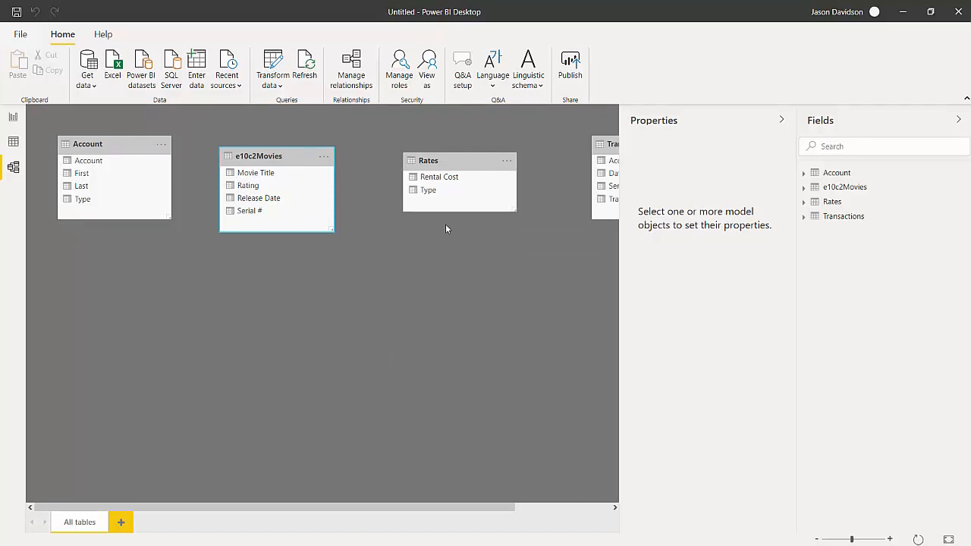
- Arrange the model diagram with Account above Rates on one side, Transactions in the middle and e10c2Movies on the other side
{"action": "left_click_drag", "start_coordinate": [478, 160], "coordinate": [143, 275]}
{"action": "left_click_drag", "start_coordinate": [301, 159], "coordinate": [390, 255]}
{"action": "left_click_drag", "start_coordinate": [607, 144], "coordinate": [336, 156]}
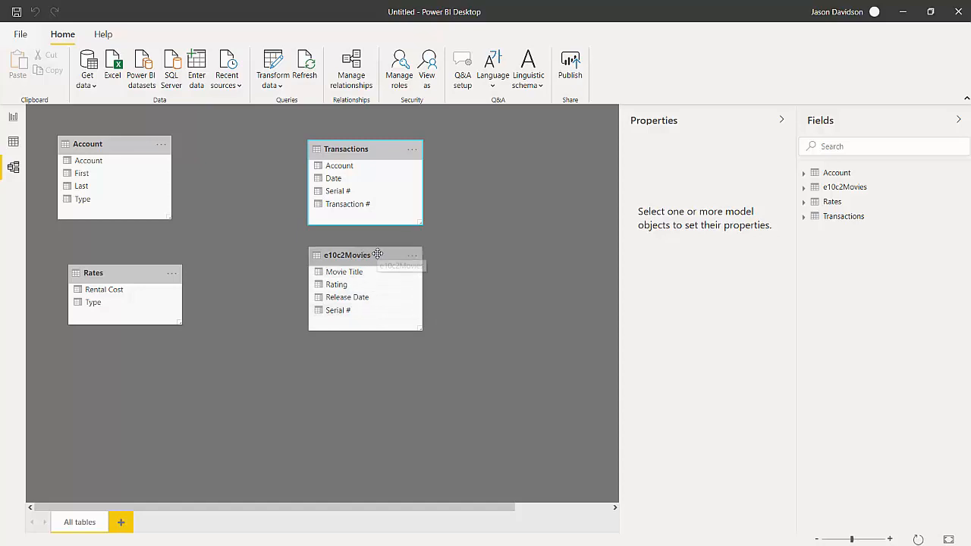
{"action": "left_click_drag", "start_coordinate": [377, 254], "coordinate": [516, 212]}
{"action": "left_click_drag", "start_coordinate": [376, 154], "coordinate": [323, 178]}
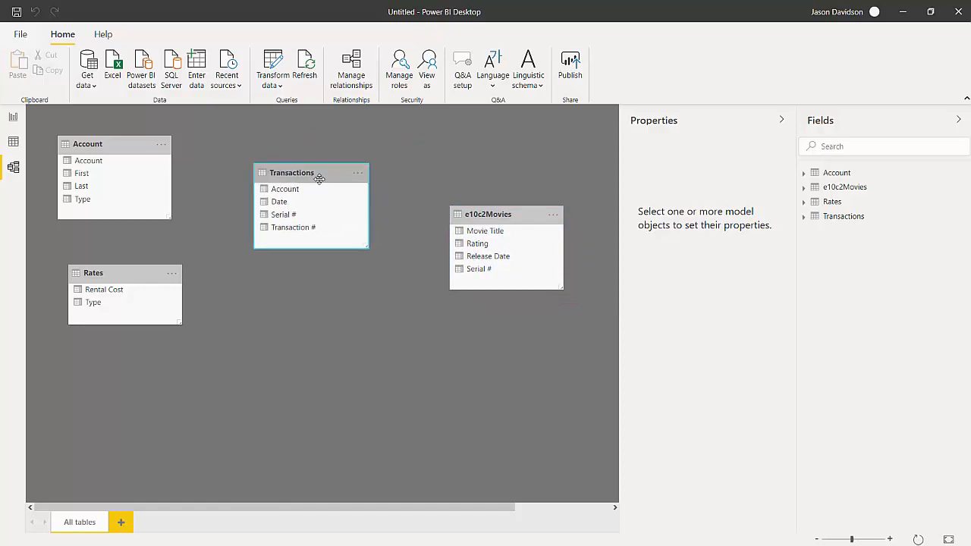
{"action": "left_click_drag", "start_coordinate": [137, 271], "coordinate": [128, 301]}
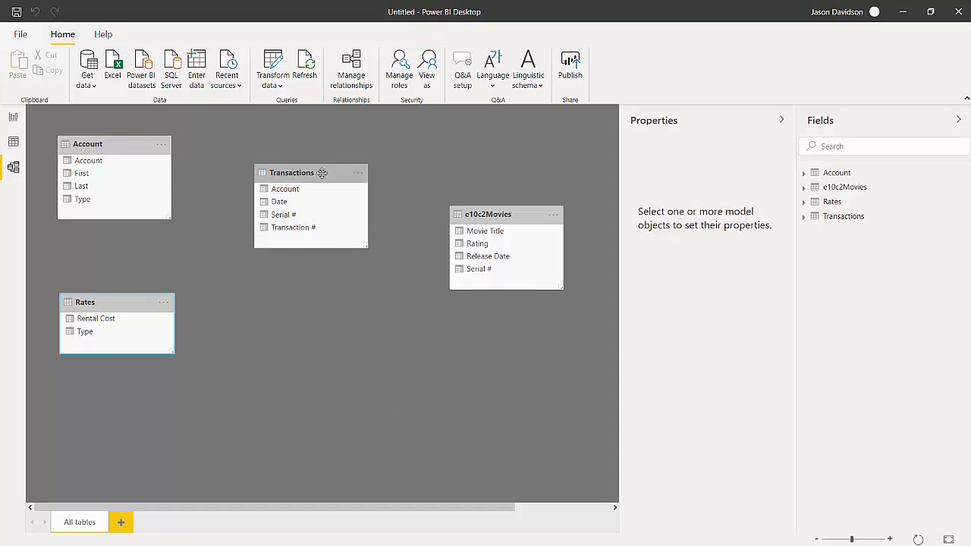
{"action": "left_click_drag", "start_coordinate": [315, 173], "coordinate": [330, 242]}
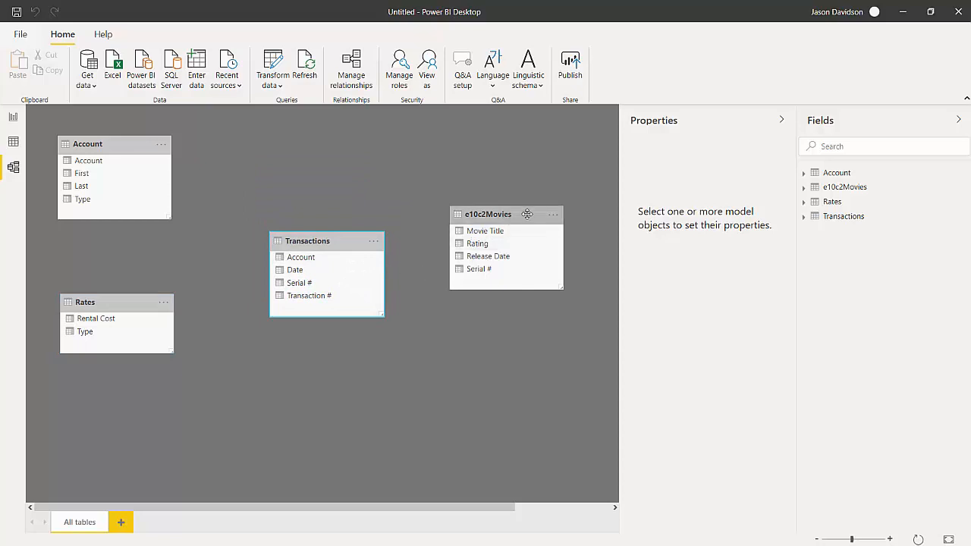
{"action": "left_click_drag", "start_coordinate": [531, 213], "coordinate": [555, 167]}
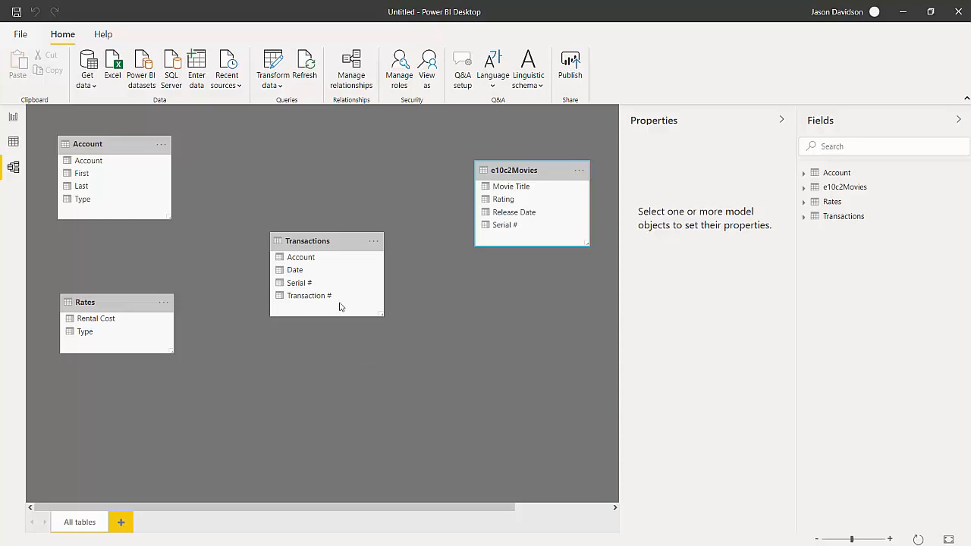
{"action": "left_click_drag", "start_coordinate": [344, 243], "coordinate": [373, 229]}
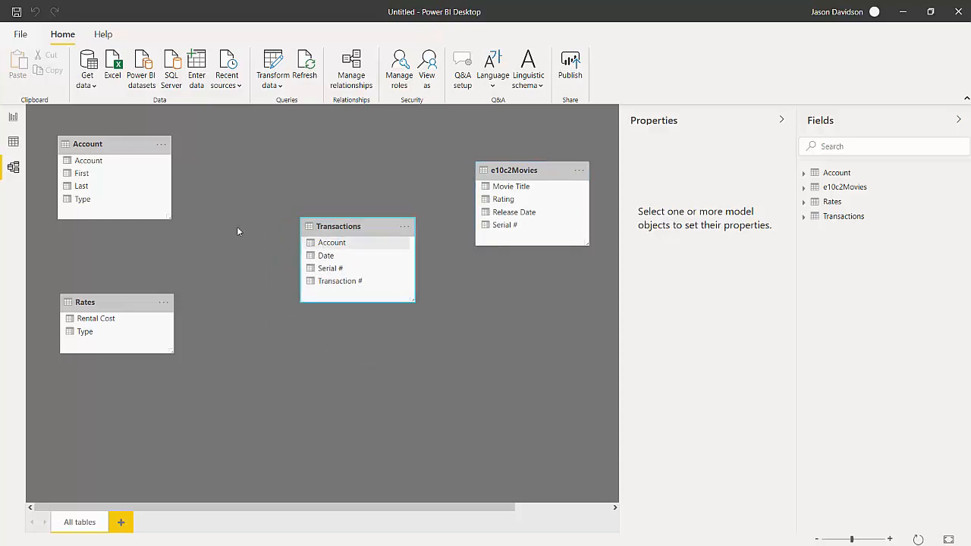
{"action": "left_click_drag", "start_coordinate": [121, 148], "coordinate": [163, 173]}
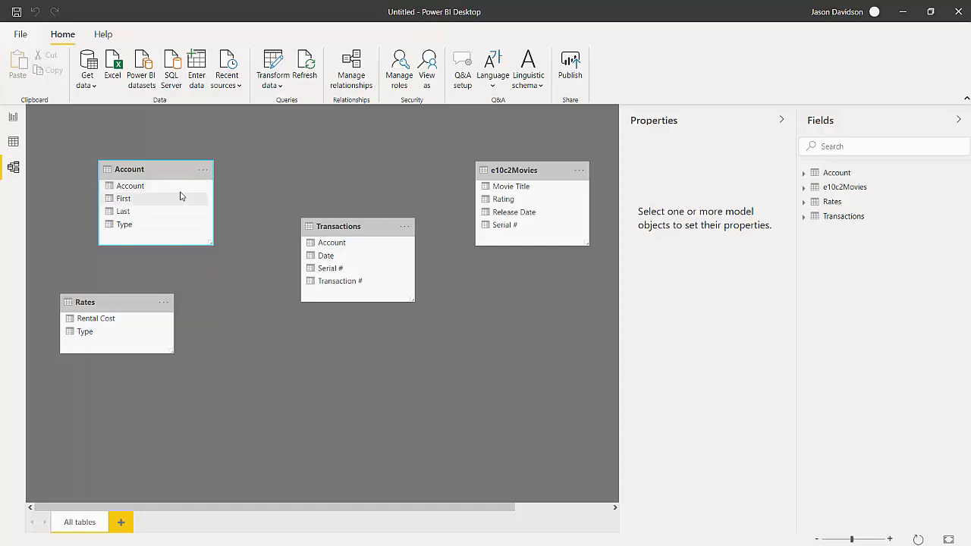
- Relate Account to Transactions on the Account field, and try to relate e10c2Movies to Transactions on Serial #
{"action": "left_click_drag", "start_coordinate": [132, 190], "coordinate": [327, 248]}
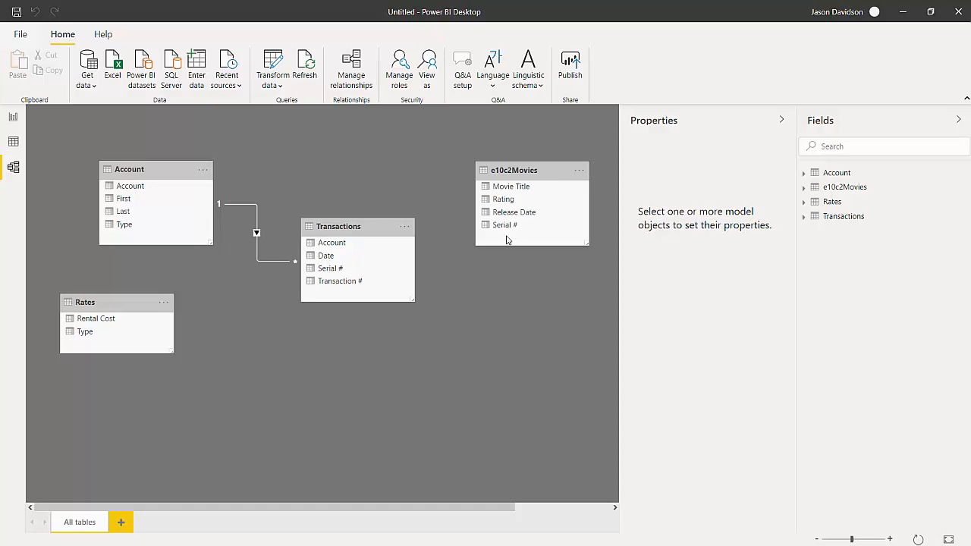
{"action": "left_click_drag", "start_coordinate": [494, 225], "coordinate": [375, 276]}
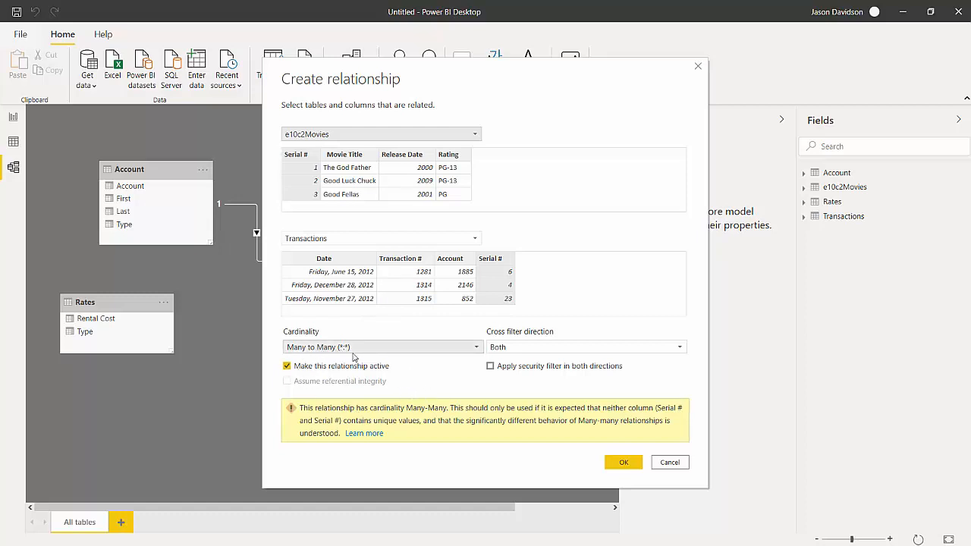
{"action": "left_click", "coordinate": [667, 462]}
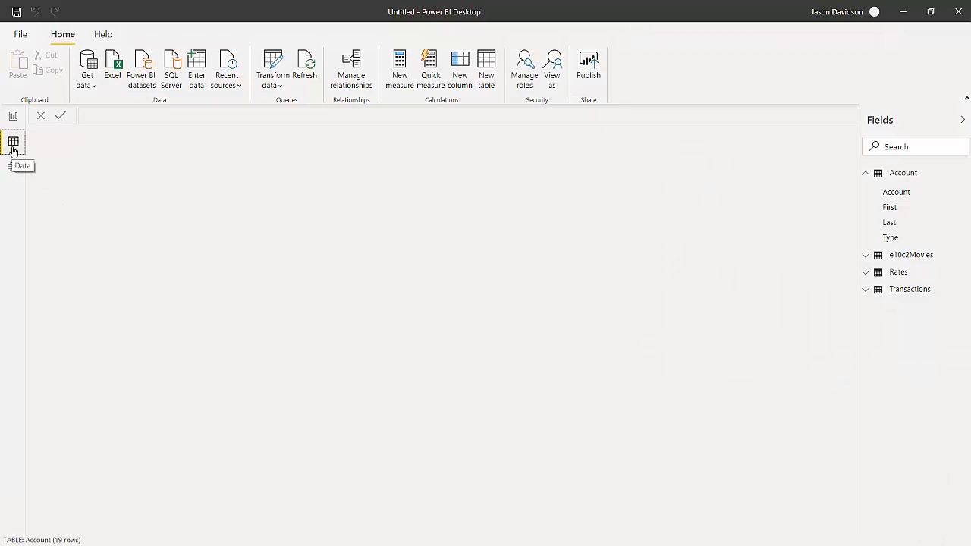
- Review the Serial # values in the e10c2Movies table, and open its query in Power Query Editor
{"action": "left_click", "coordinate": [913, 257]}
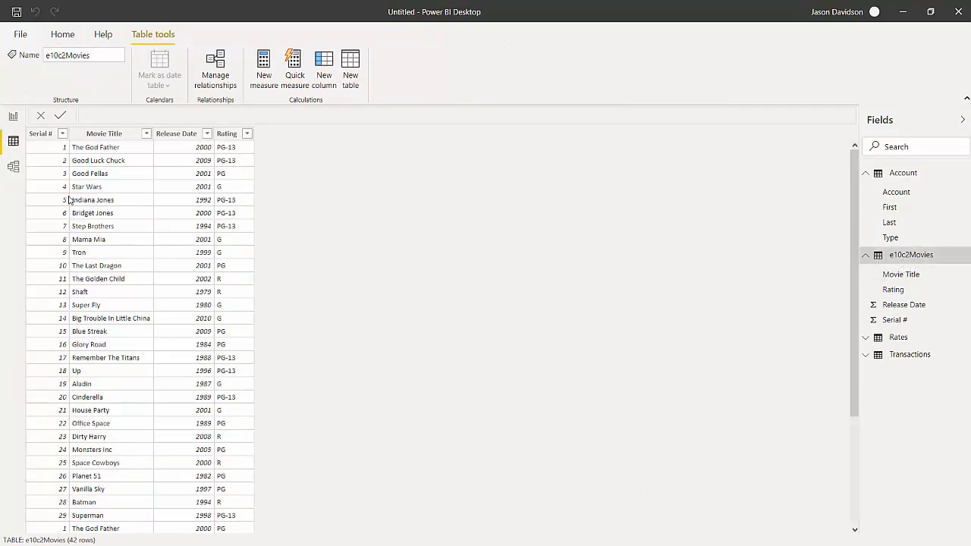
{"action": "scroll", "coordinate": [113, 323], "scroll_direction": "down", "scroll_amount": 4}
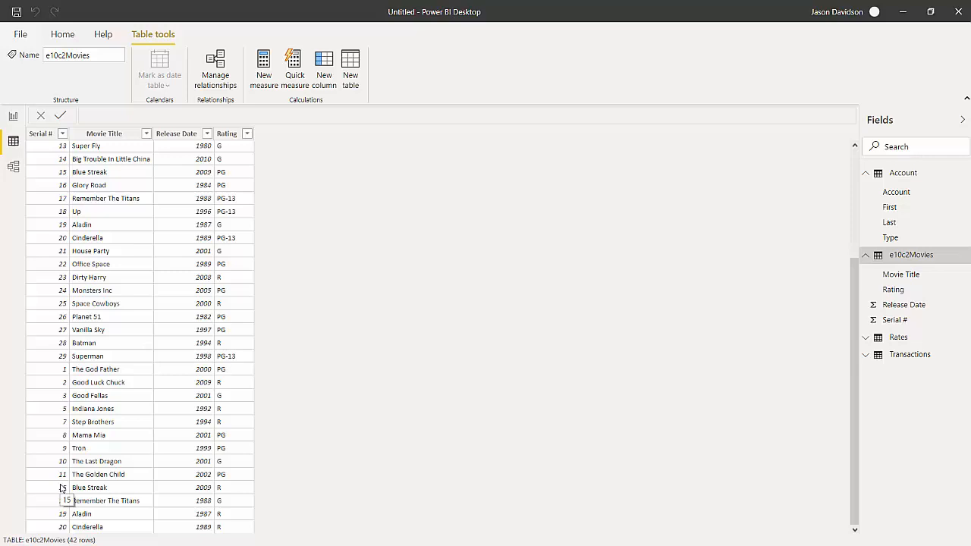
{"action": "left_click", "coordinate": [63, 35]}
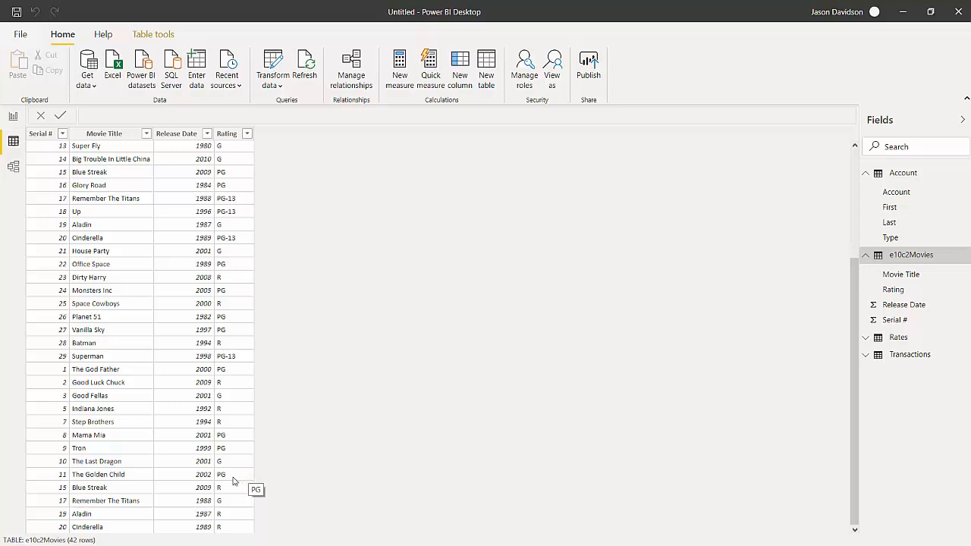
{"action": "left_click", "coordinate": [269, 82]}
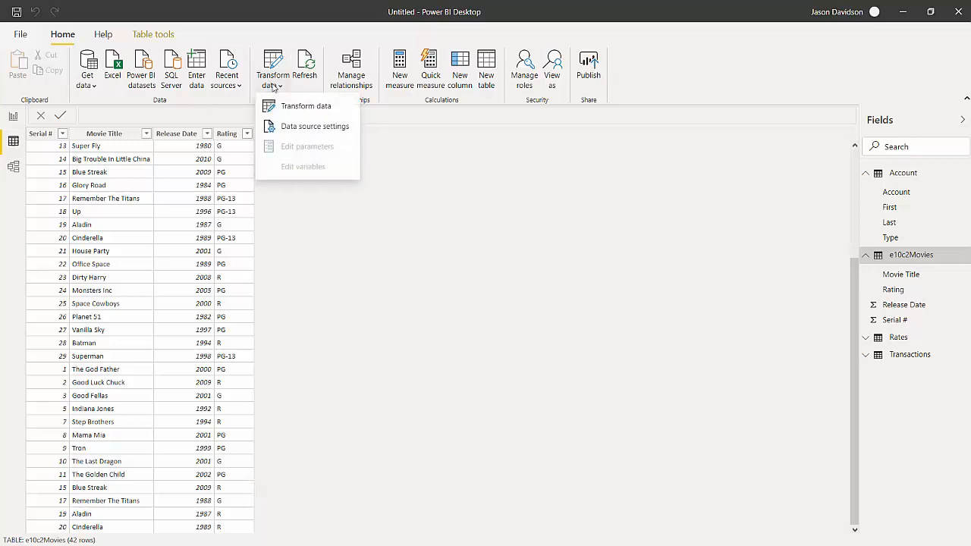
{"action": "left_click", "coordinate": [300, 104]}
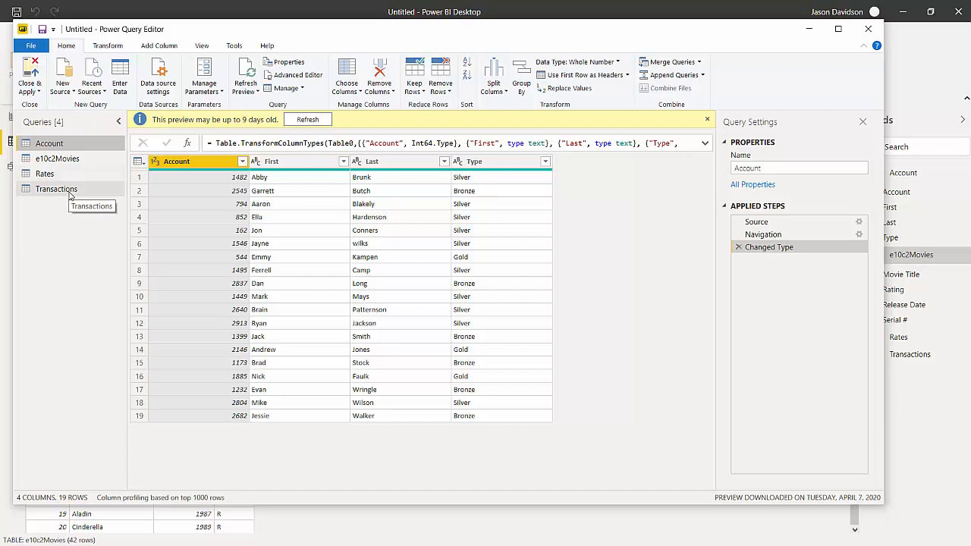
{"action": "left_click", "coordinate": [54, 165]}
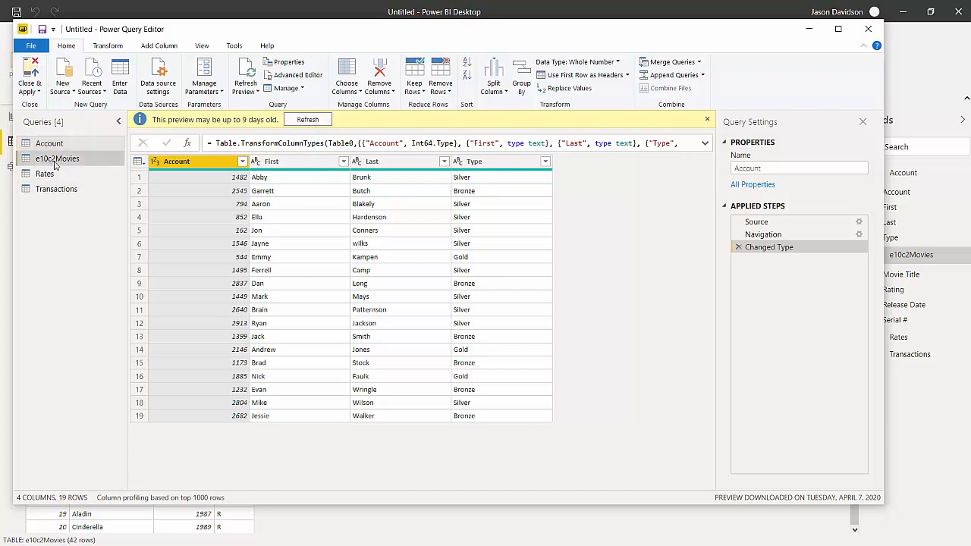
- Examine rows 30 to 42 of e10c2Movies for repeated serial numbers, and check the available row removal options
{"action": "scroll", "coordinate": [205, 265], "scroll_direction": "down", "scroll_amount": 5}
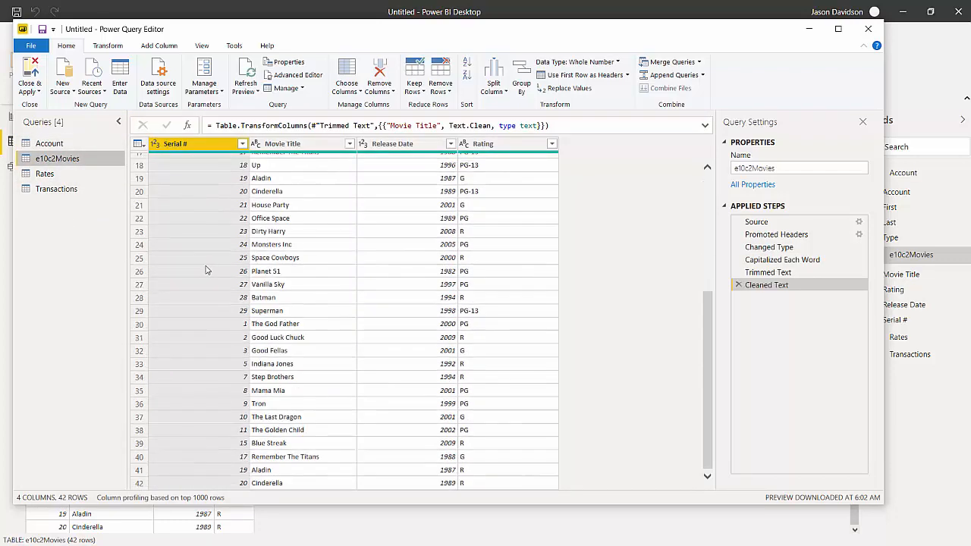
{"action": "left_click", "coordinate": [146, 324]}
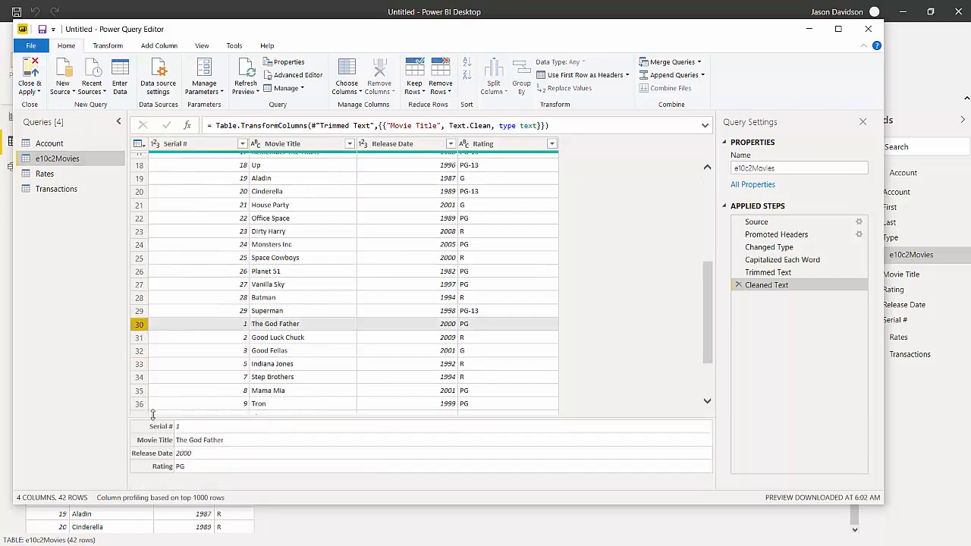
{"action": "scroll", "coordinate": [182, 379], "scroll_direction": "down", "scroll_amount": 2}
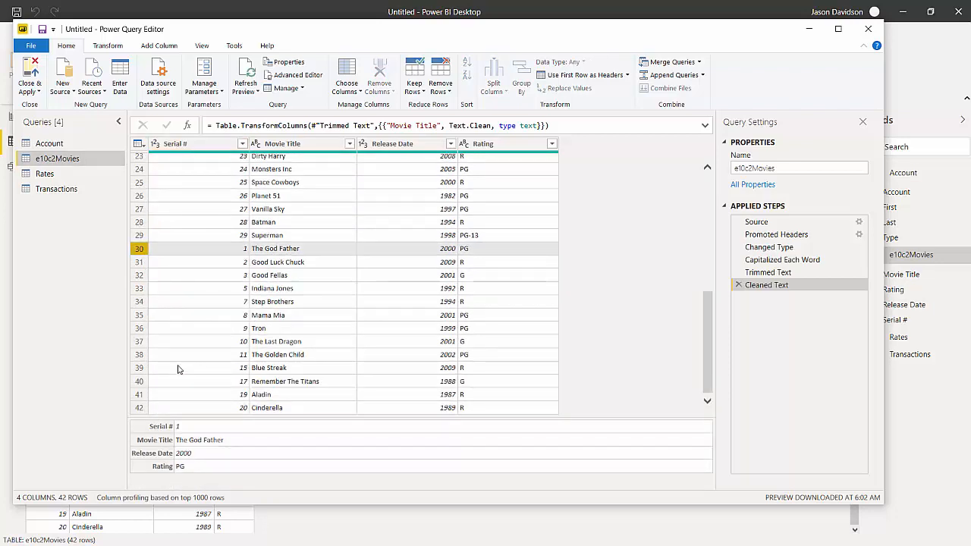
{"action": "left_click", "coordinate": [140, 409]}
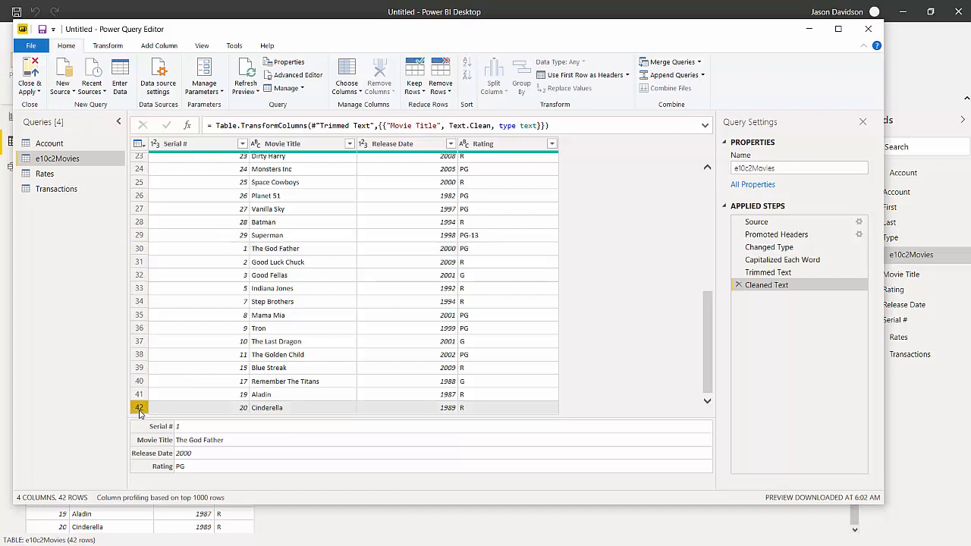
{"action": "left_click", "coordinate": [143, 250]}
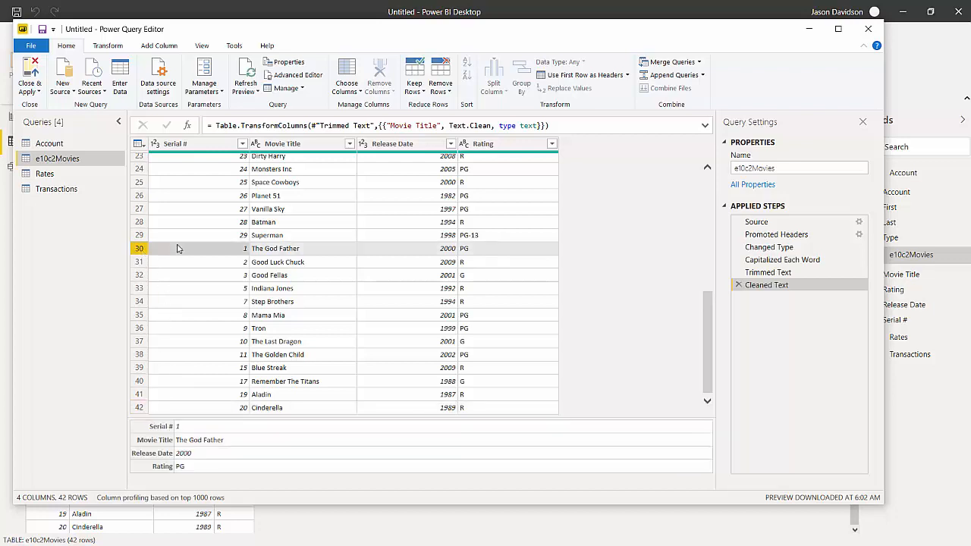
{"action": "right_click", "coordinate": [178, 249]}
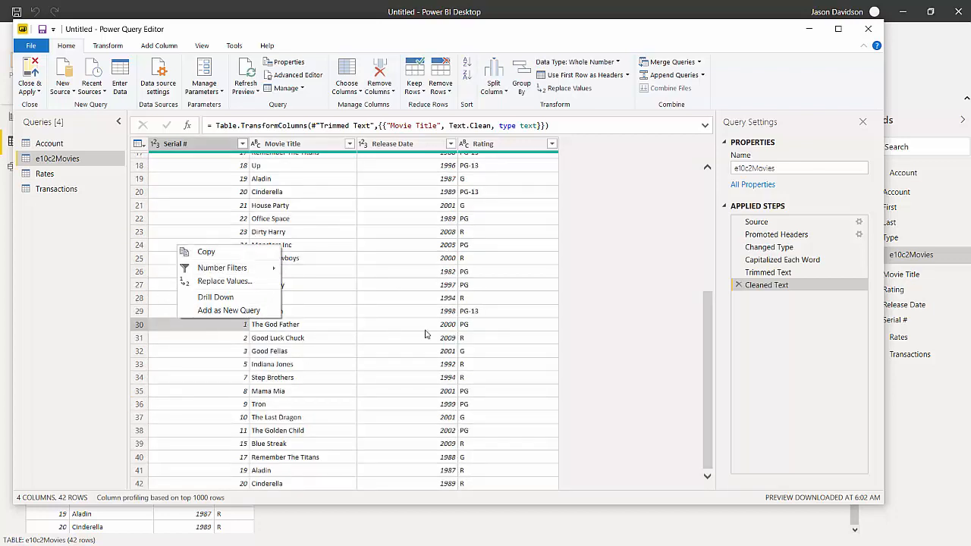
{"action": "left_click", "coordinate": [440, 85]}
{"action": "left_click", "coordinate": [440, 90]}
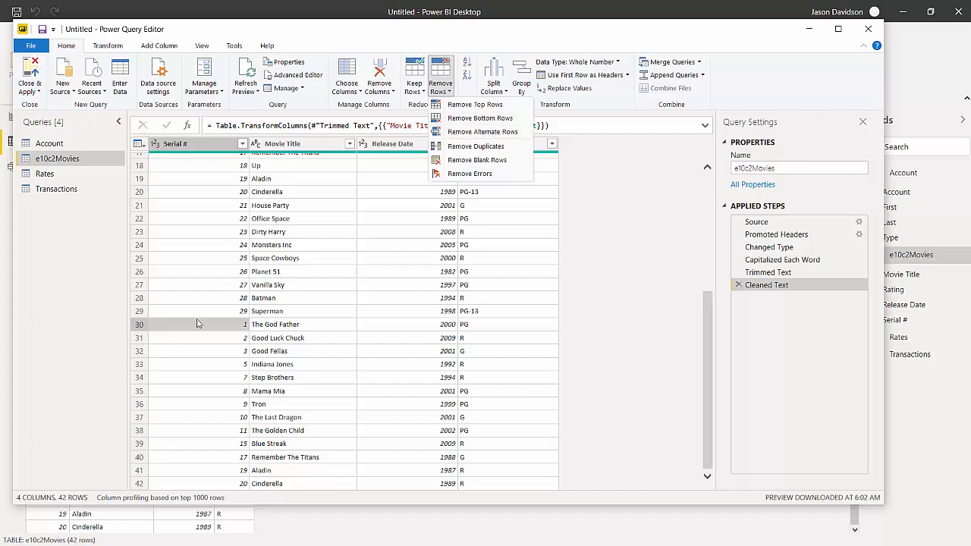
{"action": "left_click", "coordinate": [648, 225]}
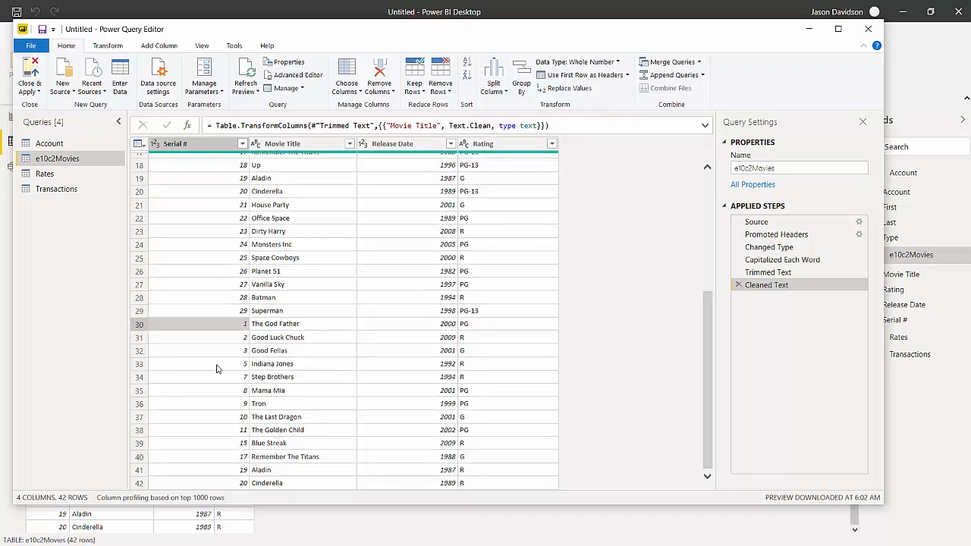
- Try removing the bottom 13 rows of e10c2Movies, and delete the Removed Bottom Rows step from the query
{"action": "left_click", "coordinate": [440, 91]}
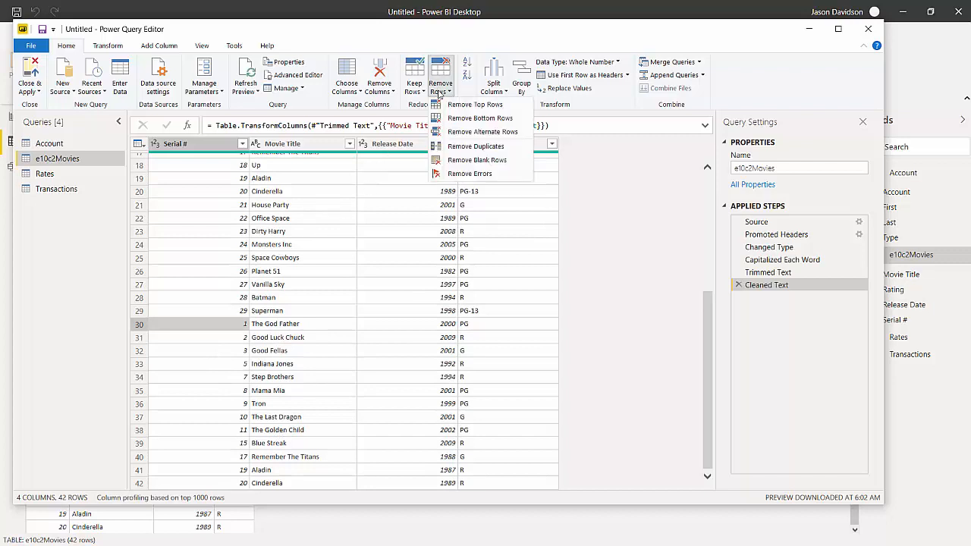
{"action": "left_click", "coordinate": [466, 119]}
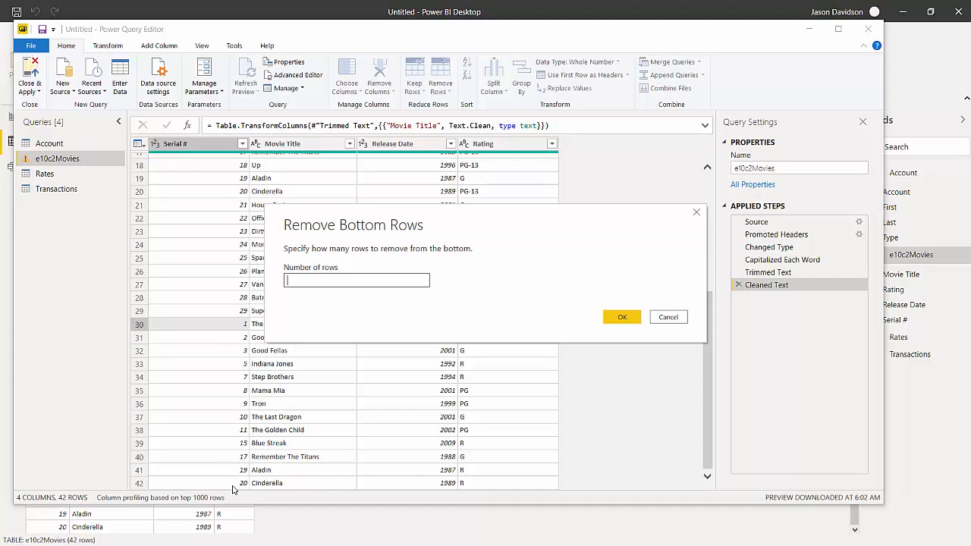
{"action": "type", "text": "13"}
{"action": "left_click", "coordinate": [622, 316]}
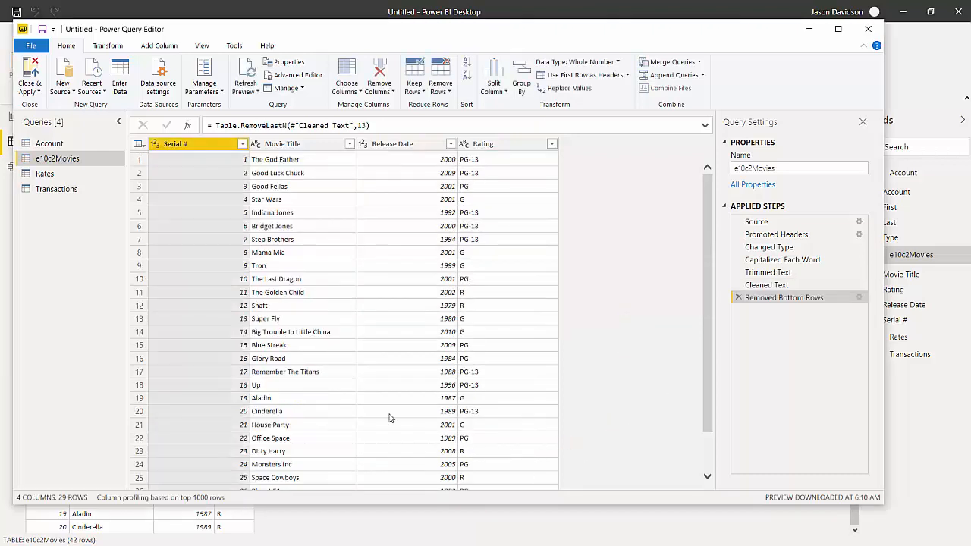
{"action": "scroll", "coordinate": [389, 418], "scroll_direction": "down", "scroll_amount": 2}
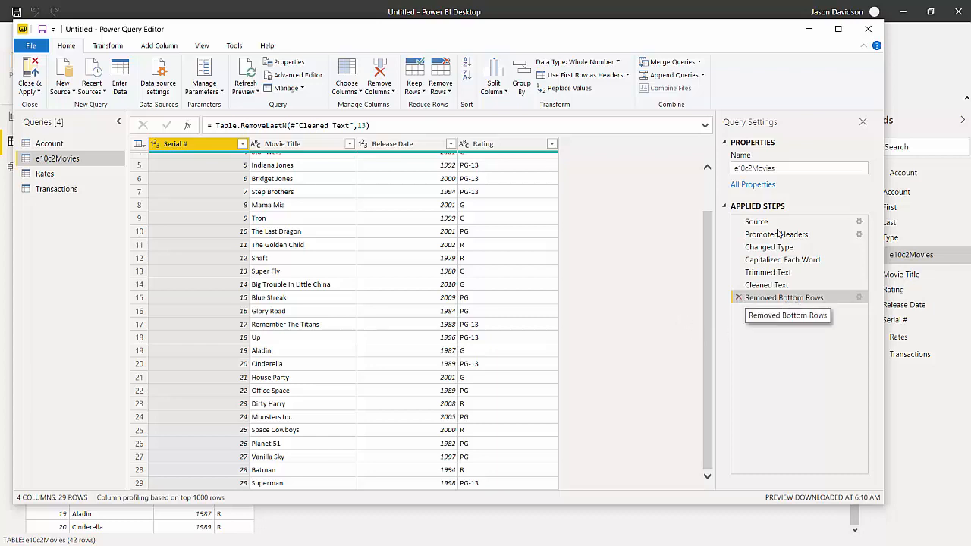
{"action": "left_click", "coordinate": [737, 300]}
- Remove the bottom 13 rows, which repeat earlier serial numbers, from the e10c2Movies query
{"action": "scroll", "coordinate": [632, 417], "scroll_direction": "down", "scroll_amount": 5}
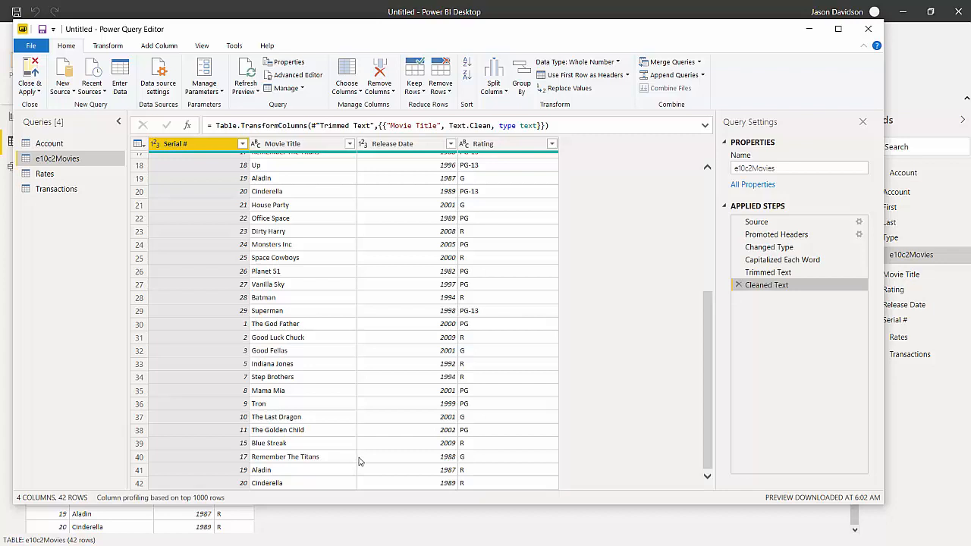
{"action": "left_click", "coordinate": [443, 90]}
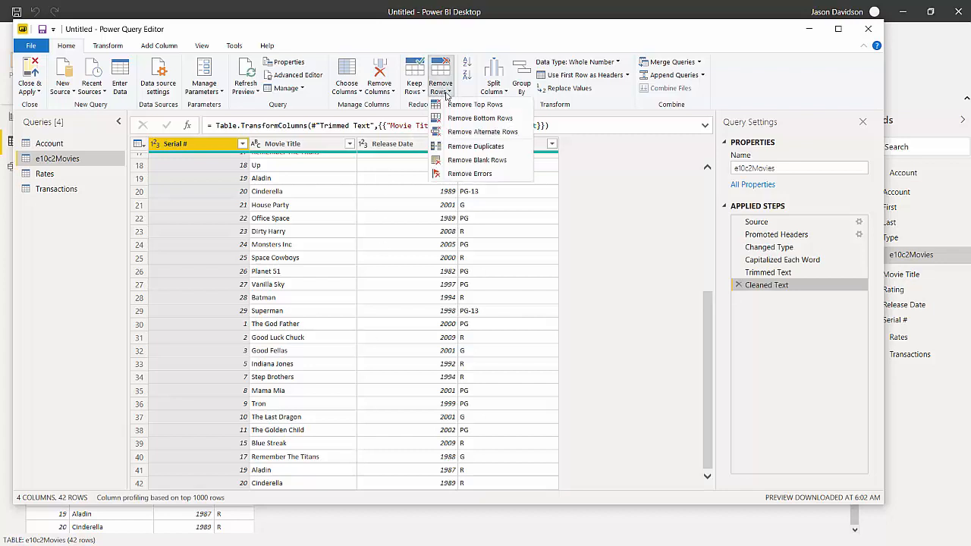
{"action": "left_click", "coordinate": [473, 119]}
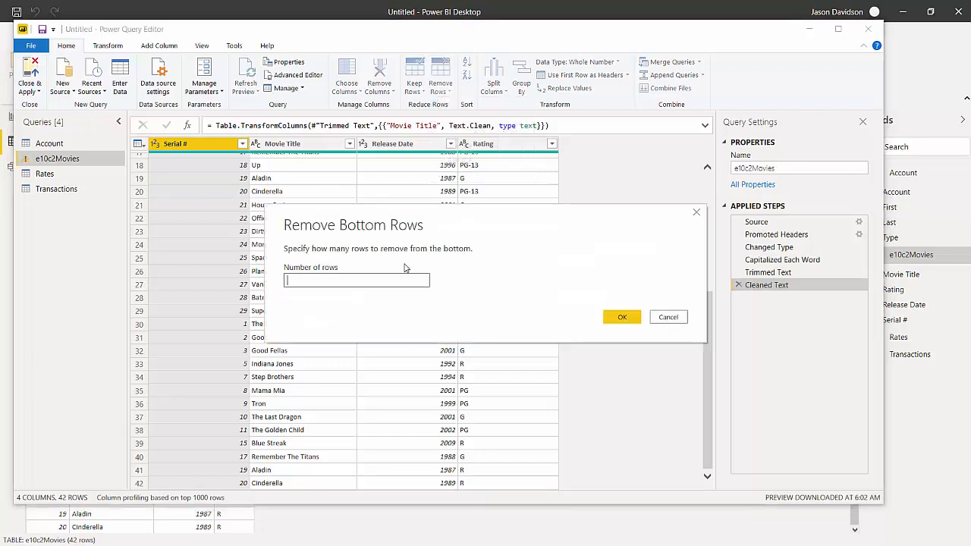
{"action": "type", "text": "13"}
{"action": "key", "text": "Return"}
{"action": "scroll", "coordinate": [366, 384], "scroll_direction": "down", "scroll_amount": 2}
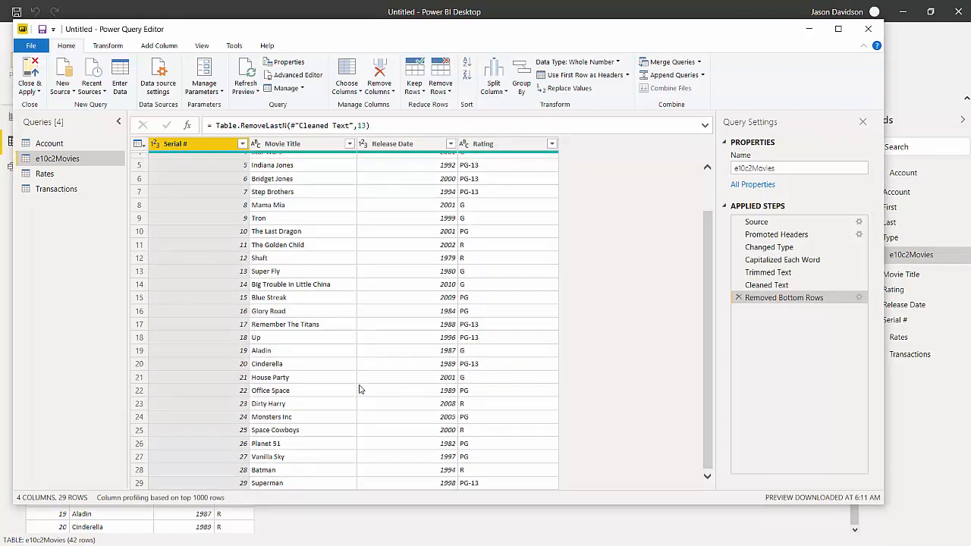
- Close and apply the query changes, and relate e10c2Movies to Transactions on Serial # in the model diagram
{"action": "left_click", "coordinate": [30, 90]}
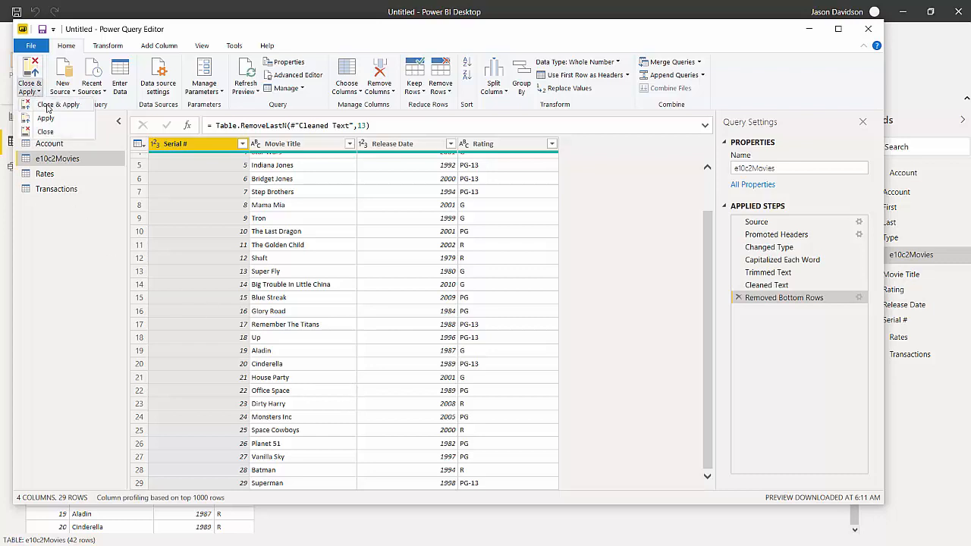
{"action": "left_click", "coordinate": [49, 105]}
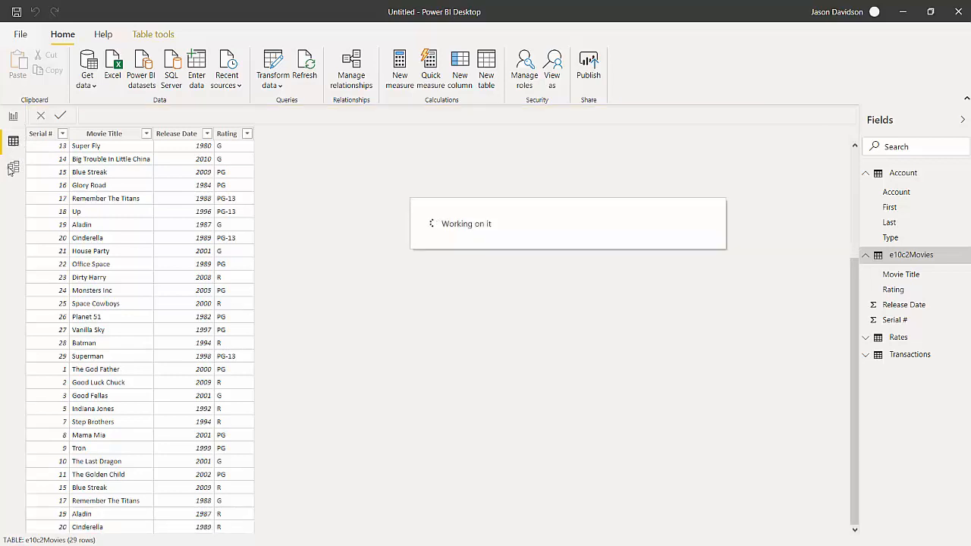
{"action": "left_click", "coordinate": [11, 169]}
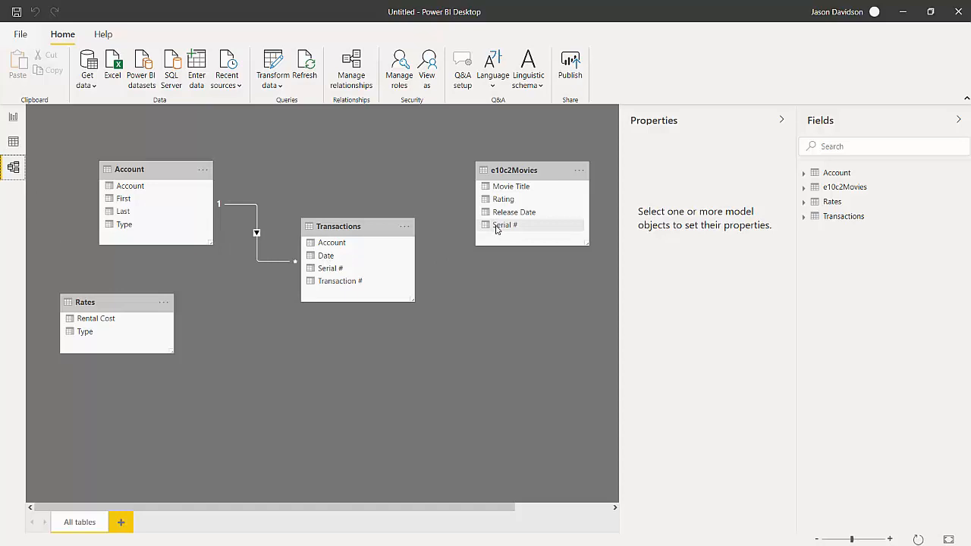
{"action": "left_click_drag", "start_coordinate": [496, 229], "coordinate": [326, 272]}
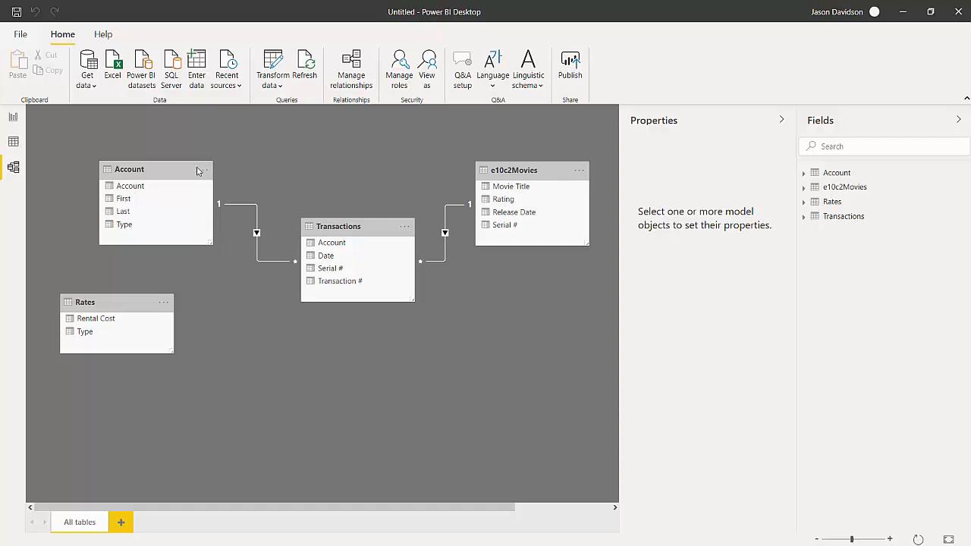
- Spread out the model diagram with Account and e10c2Movies higher, Transactions lower between them, and Rates well below Account
{"action": "left_click_drag", "start_coordinate": [177, 174], "coordinate": [208, 153]}
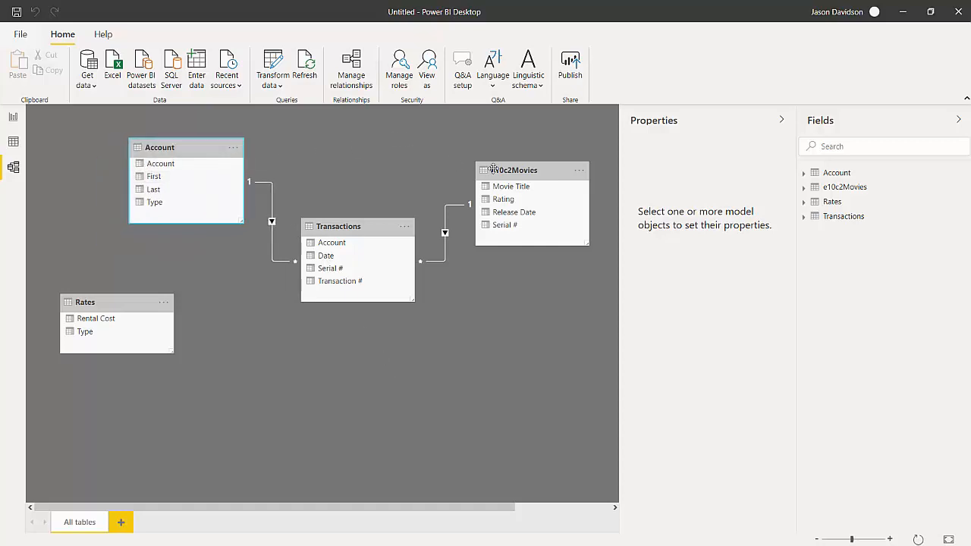
{"action": "left_click_drag", "start_coordinate": [550, 174], "coordinate": [557, 151]}
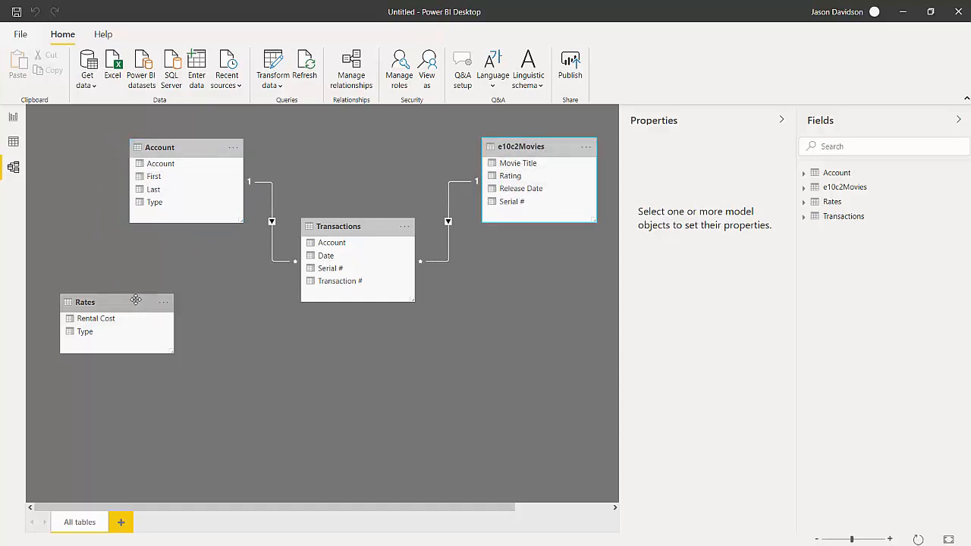
{"action": "left_click_drag", "start_coordinate": [111, 303], "coordinate": [109, 428]}
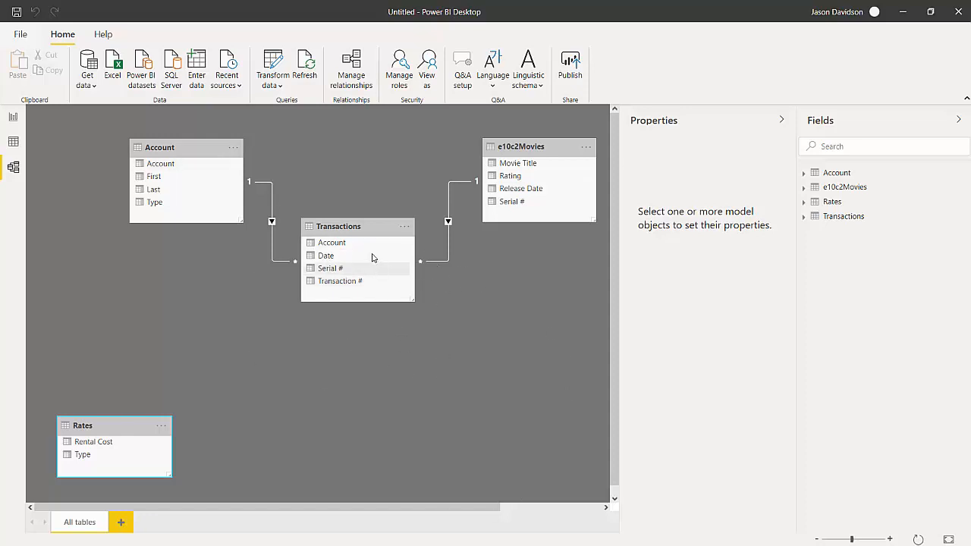
{"action": "left_click_drag", "start_coordinate": [370, 229], "coordinate": [378, 302]}
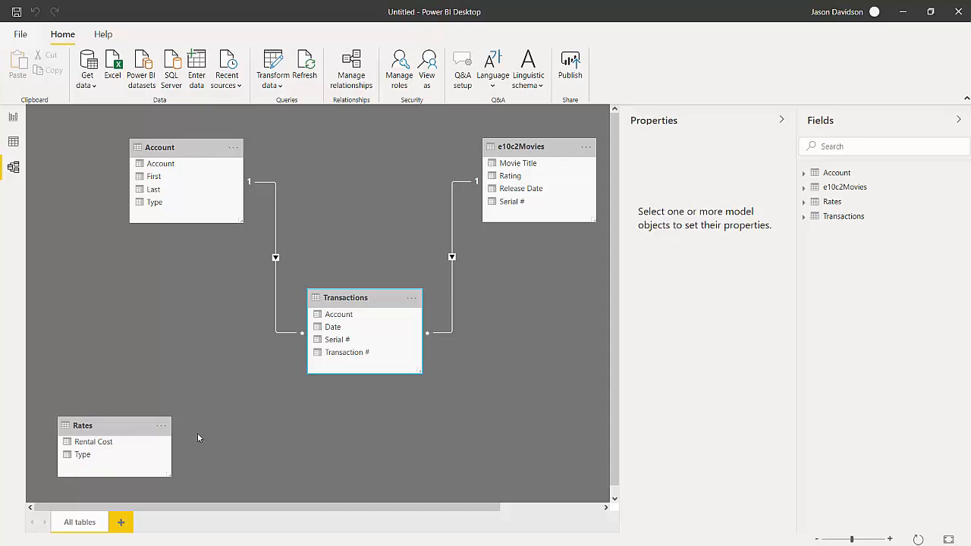
{"action": "left_click", "coordinate": [126, 428]}
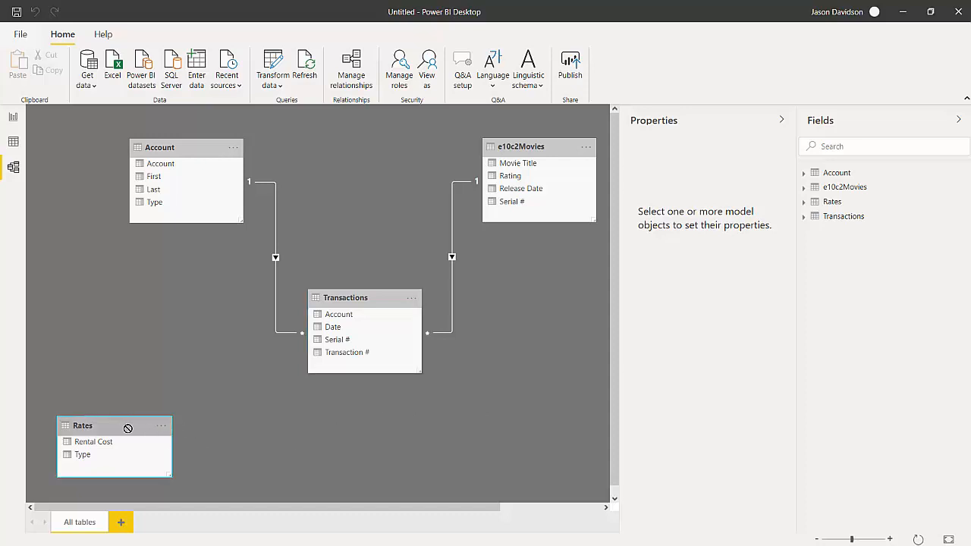
{"action": "left_click_drag", "start_coordinate": [128, 429], "coordinate": [196, 430]}
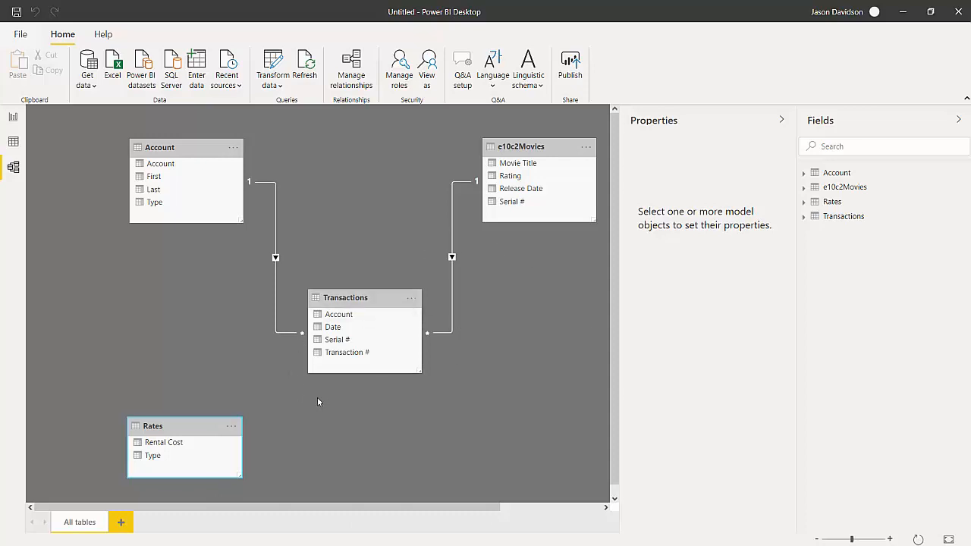
- Regroup the diagram by raising Rates and Transactions and placing Account closer to Transactions
{"action": "left_click_drag", "start_coordinate": [199, 427], "coordinate": [102, 293]}
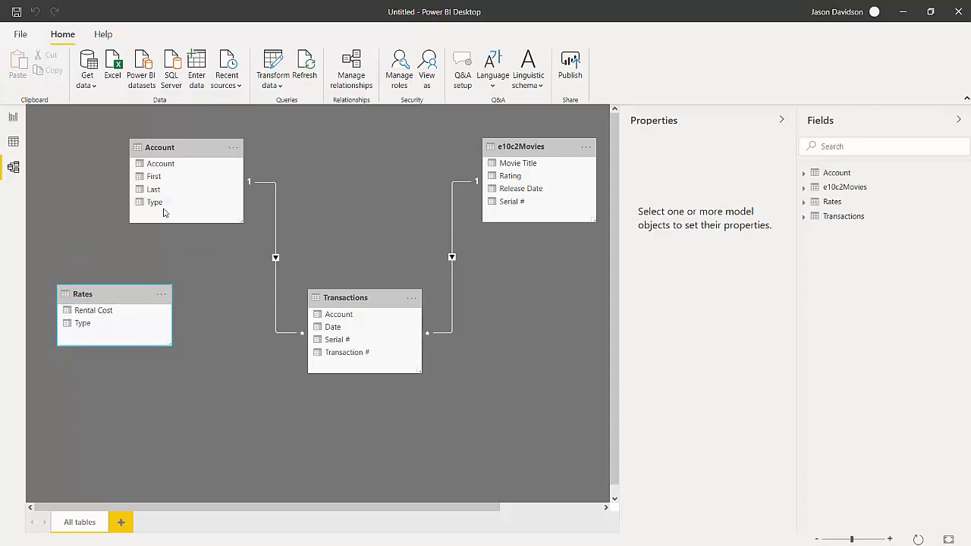
{"action": "left_click", "coordinate": [377, 301]}
{"action": "left_click_drag", "start_coordinate": [379, 299], "coordinate": [387, 214]}
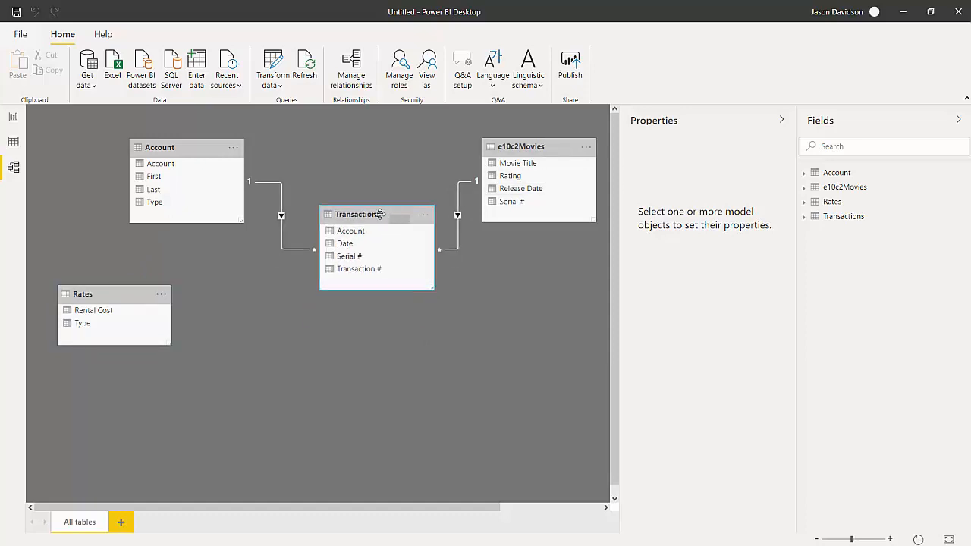
{"action": "left_click", "coordinate": [197, 149]}
{"action": "left_click_drag", "start_coordinate": [197, 150], "coordinate": [235, 175]}
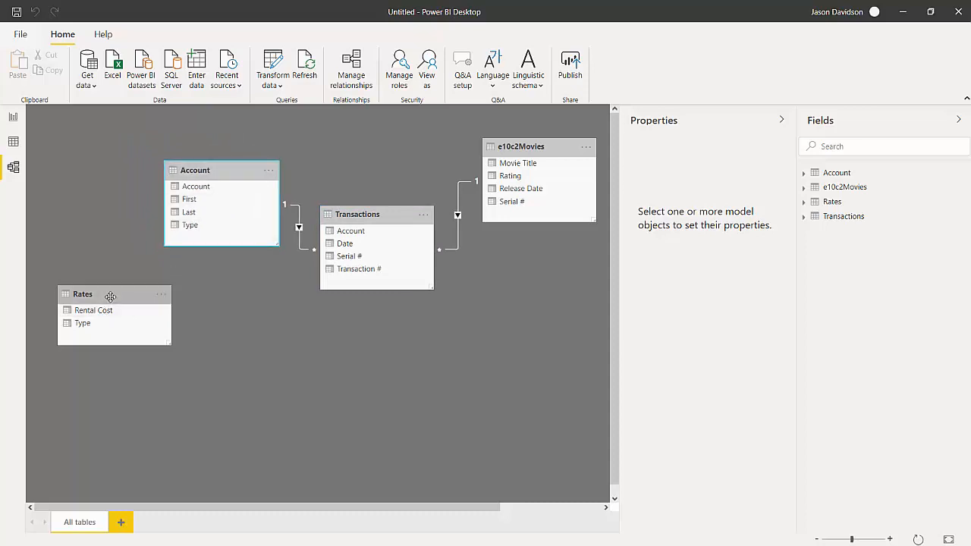
- Place Rates below Account in the model diagram and relate the two tables on their Type fields
{"action": "left_click_drag", "start_coordinate": [110, 297], "coordinate": [172, 351]}
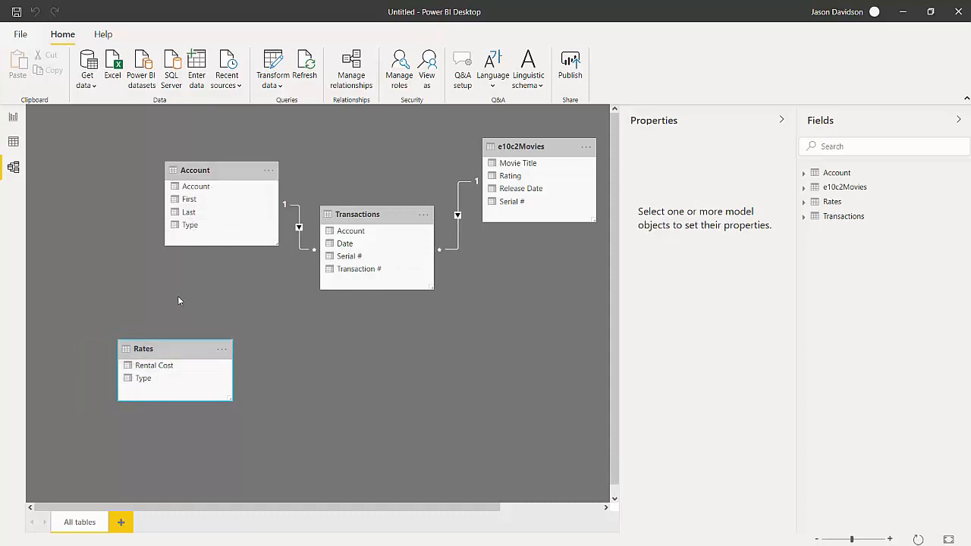
{"action": "left_click_drag", "start_coordinate": [148, 388], "coordinate": [195, 231]}
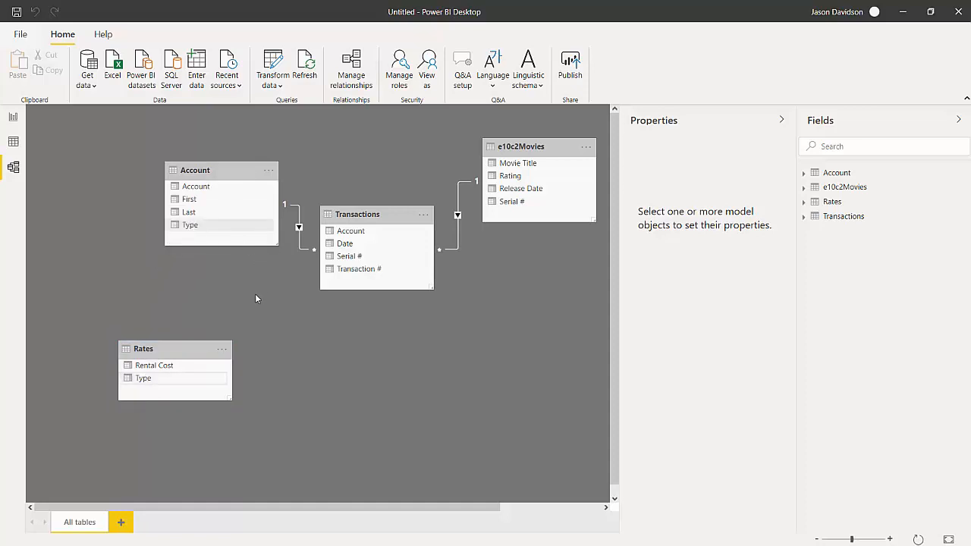
- Rearrange the diagram with Rates beside and below Account, Transactions lower between Account and e10c2Movies, and Account slightly nearer Transactions
{"action": "left_click_drag", "start_coordinate": [199, 347], "coordinate": [122, 252]}
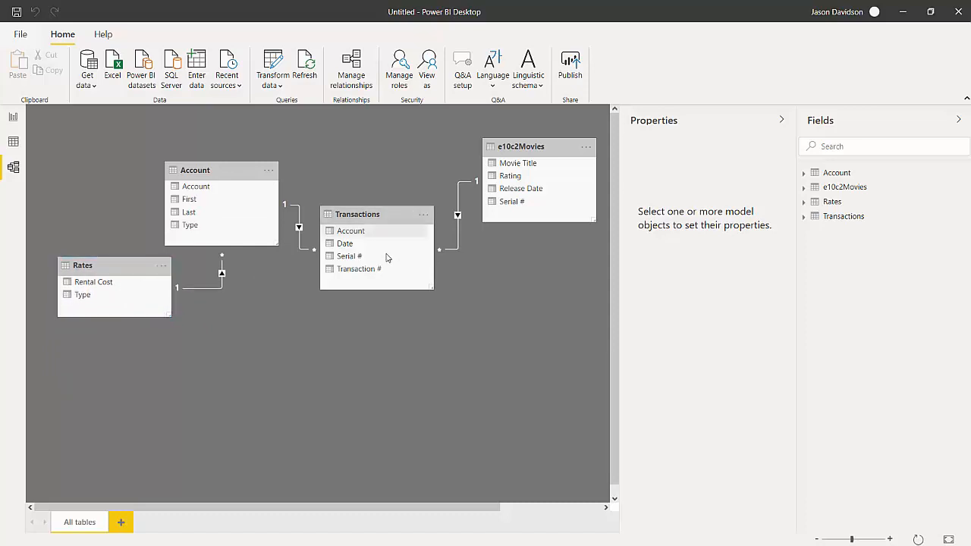
{"action": "left_click_drag", "start_coordinate": [390, 214], "coordinate": [416, 280]}
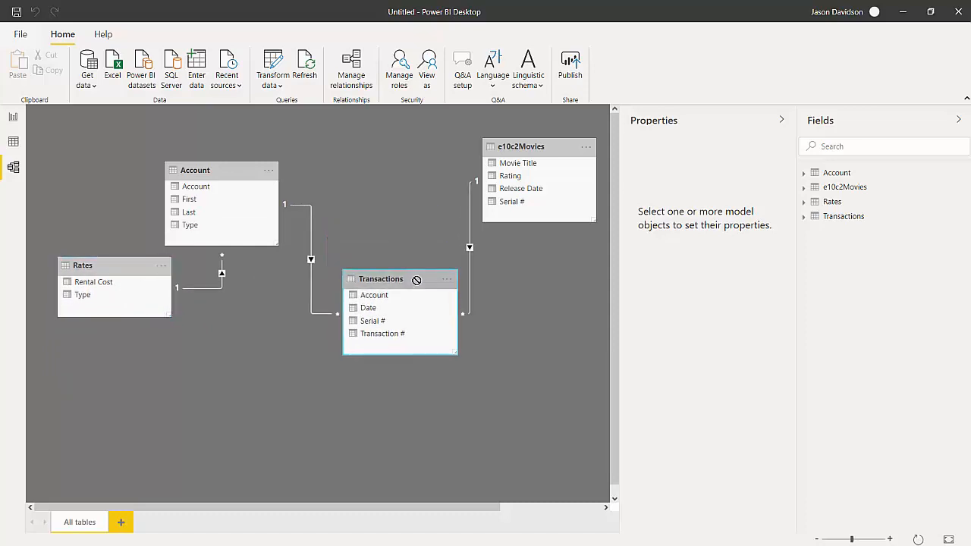
{"action": "left_click_drag", "start_coordinate": [243, 175], "coordinate": [284, 167]}
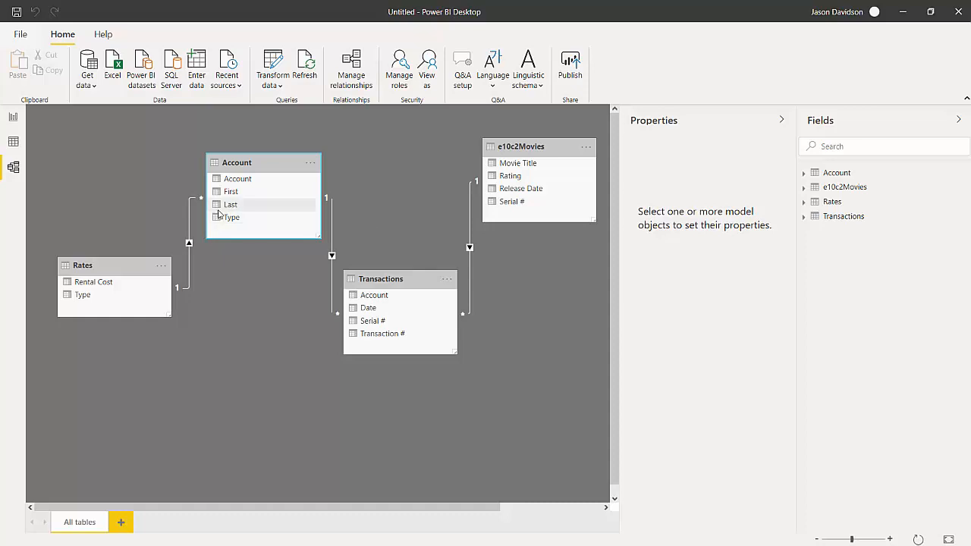
- Examine the rows of the Transactions table and check them against the table relationships in the model diagram
{"action": "left_click", "coordinate": [14, 142]}
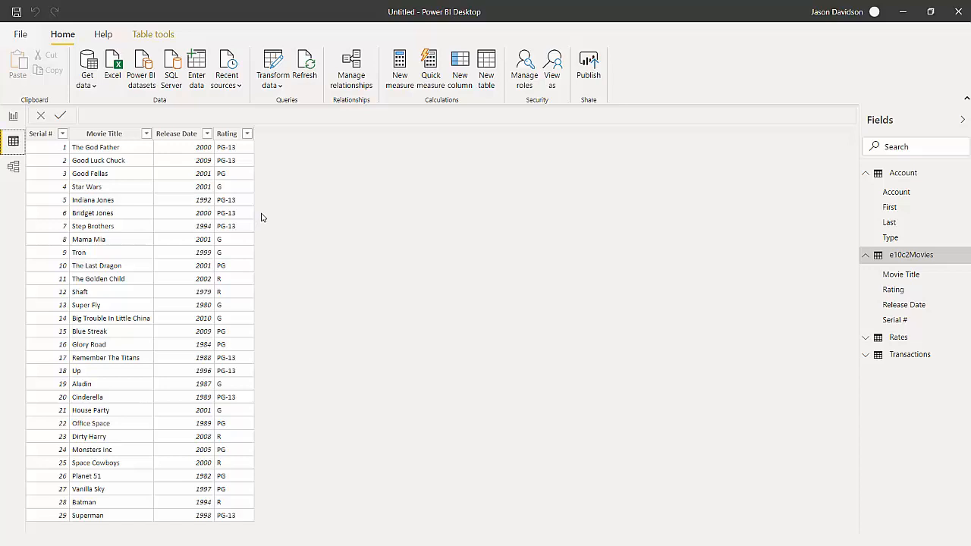
{"action": "left_click", "coordinate": [927, 362]}
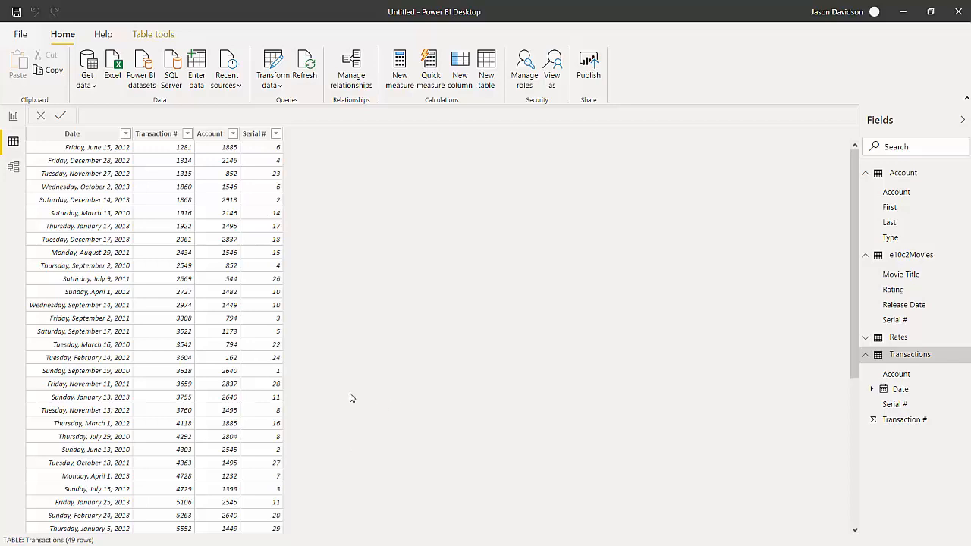
{"action": "left_click", "coordinate": [13, 167]}
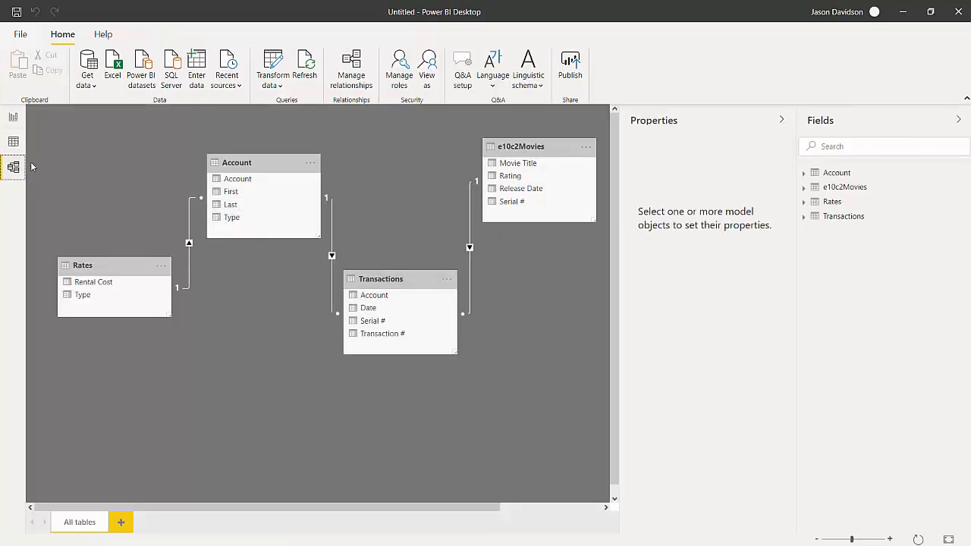
{"action": "left_click", "coordinate": [12, 141]}
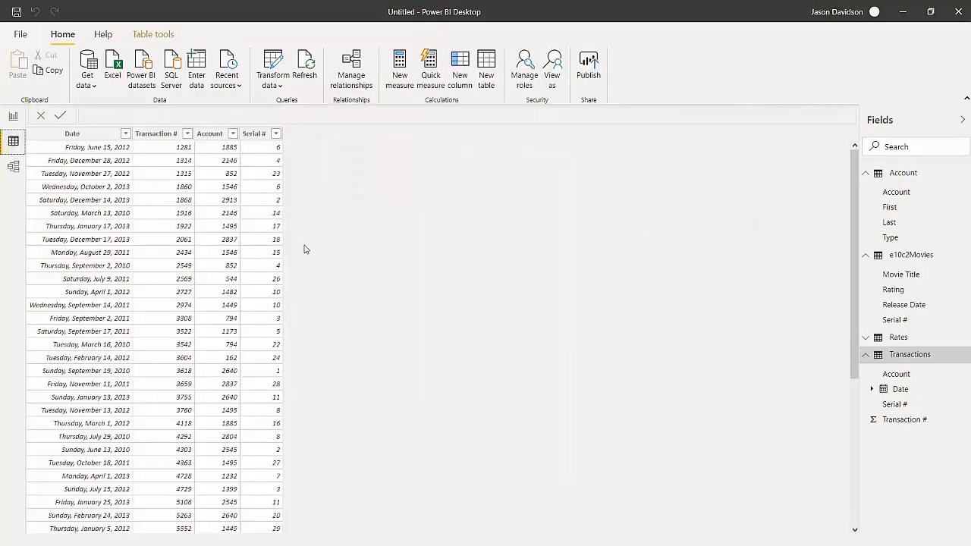